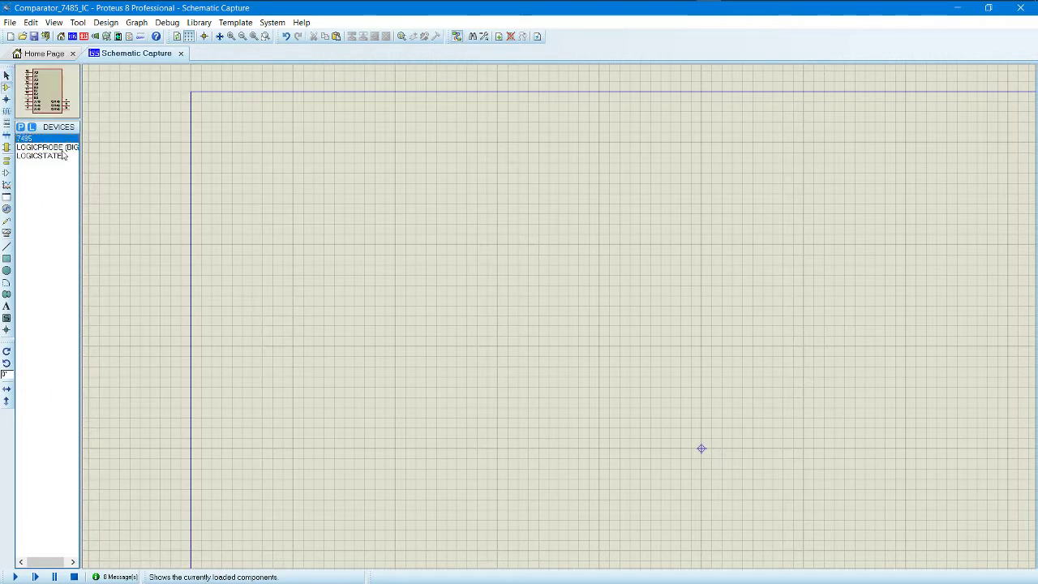
Place two 7485 comparators on the schematic sheet, one directly below the other
left_click(510, 206)
left_click(497, 174)
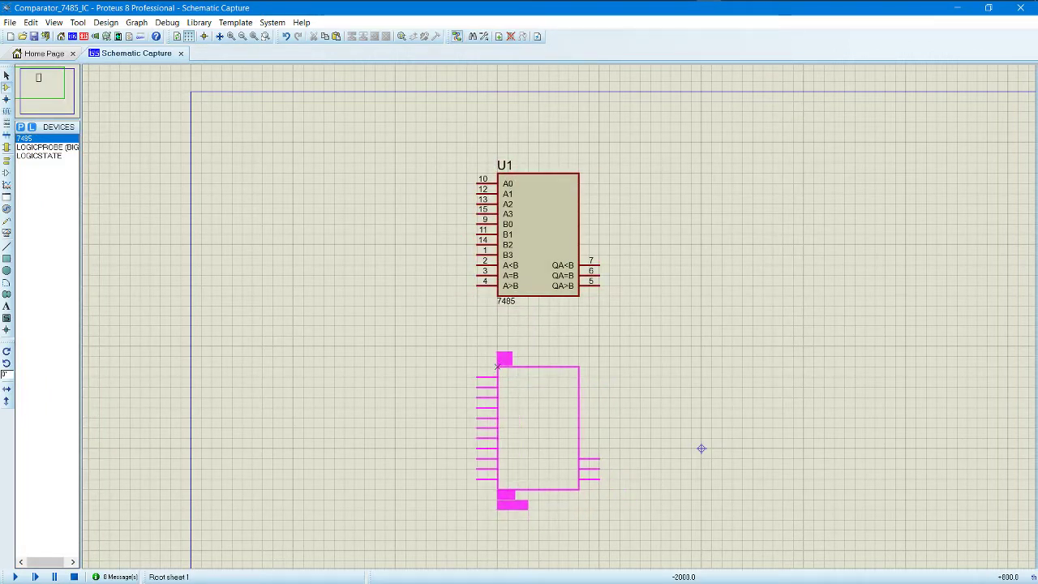
left_click(497, 357)
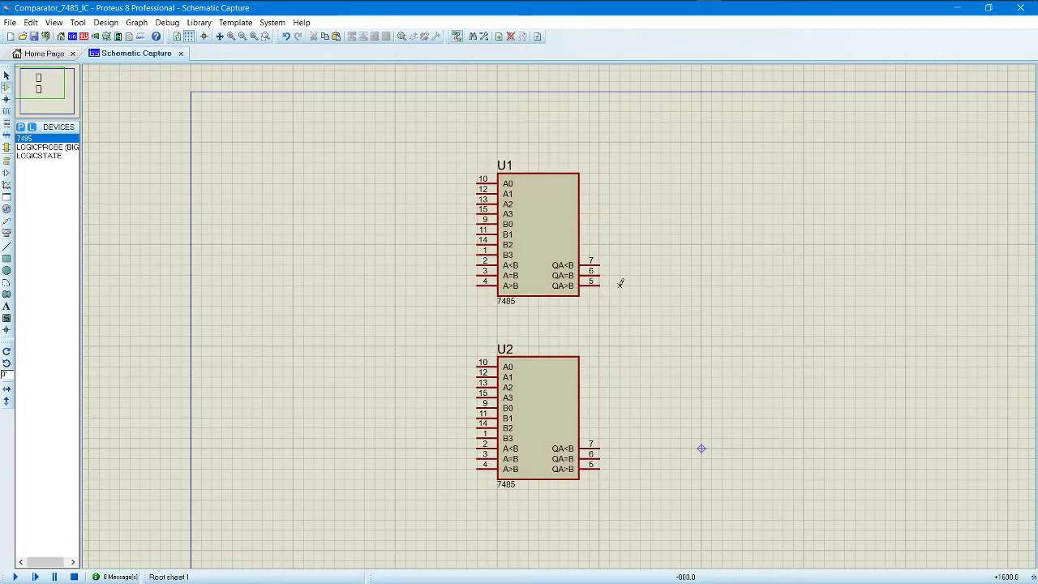
scroll(621, 283, "down", 3)
scroll(589, 297, "up", 4)
scroll(560, 308, "down", 1)
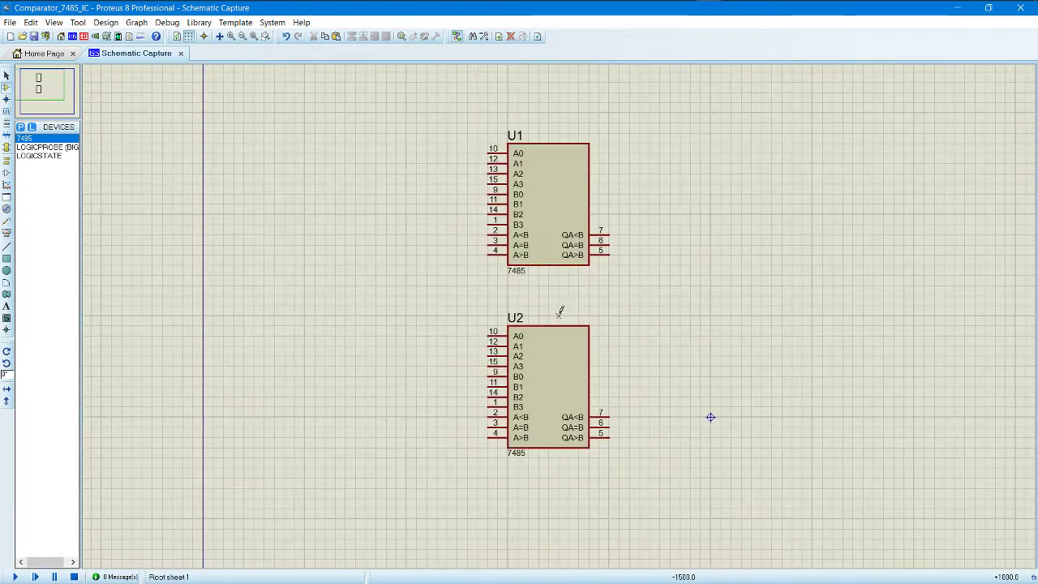
scroll(559, 311, "up", 1)
scroll(542, 294, "down", 1)
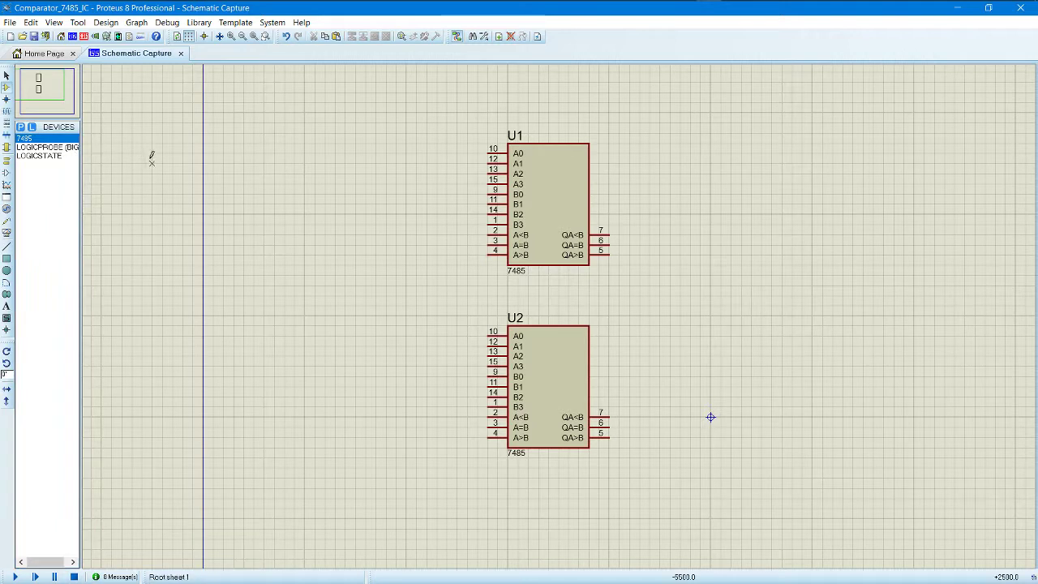
Place four LOGICSTATE inputs in an evenly spaced column to the upper left of comparator U1
left_click(39, 149)
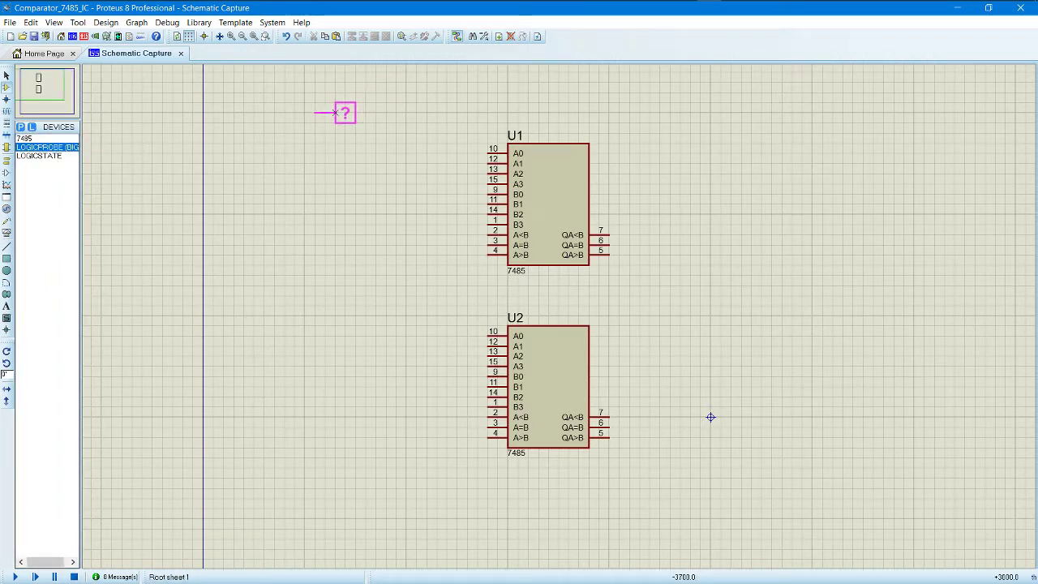
left_click(39, 154)
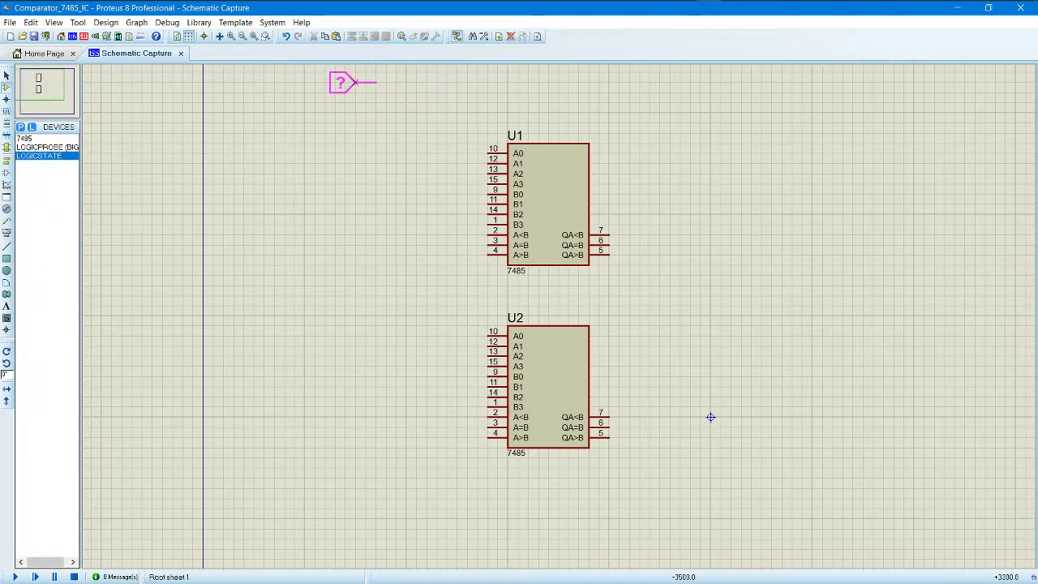
left_click(364, 81)
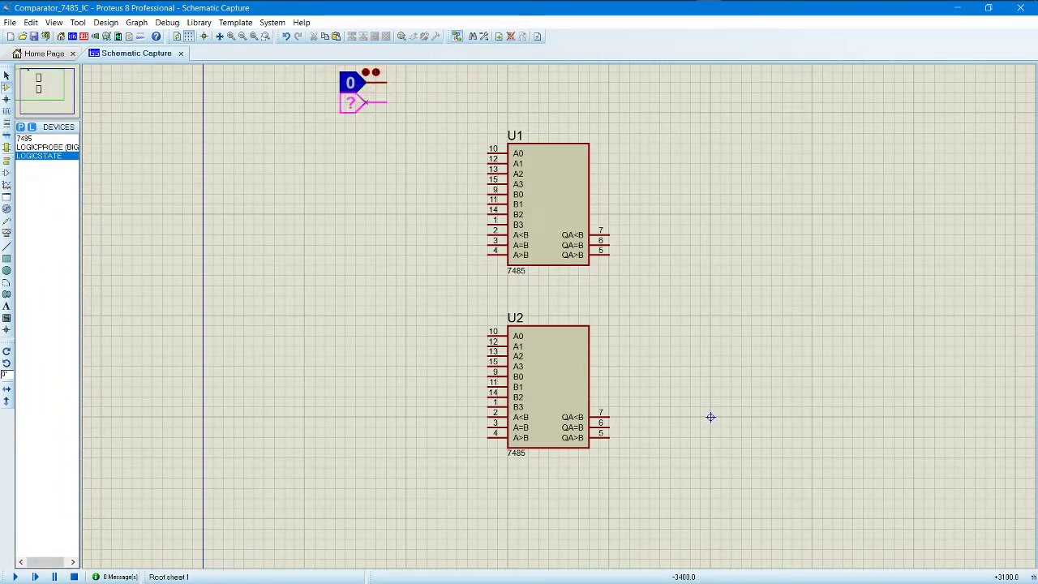
left_click(363, 112)
left_click(364, 144)
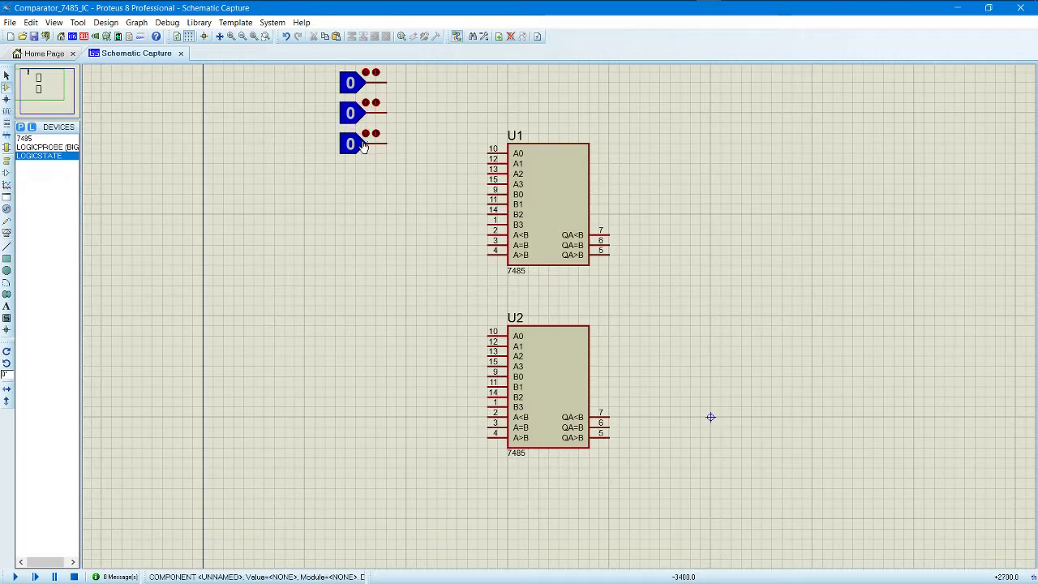
left_click(363, 173)
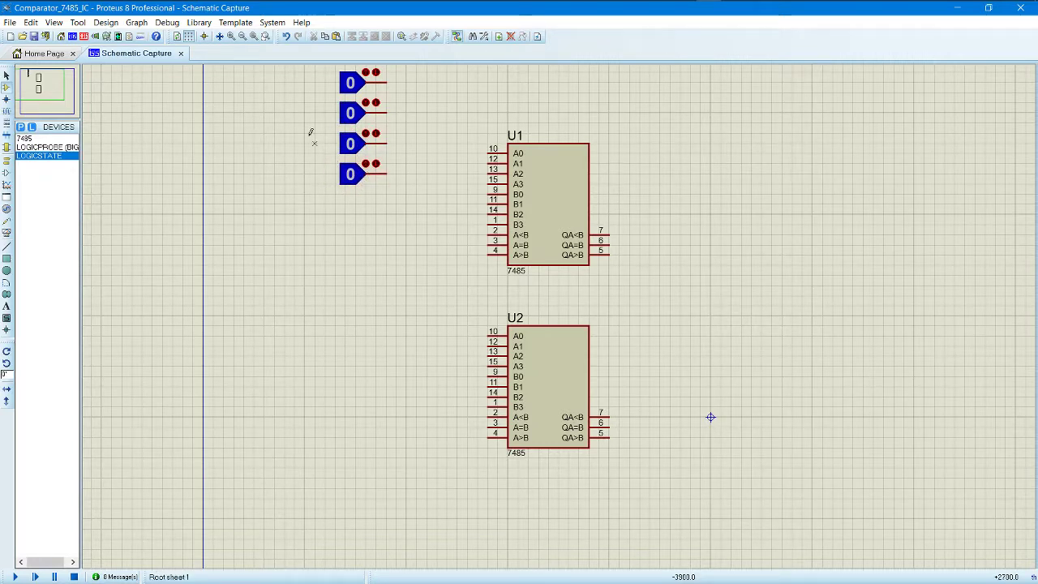
Copy the block of all four logic states to the clipboard
left_click_drag(295, 70, 407, 203)
left_click(255, 77)
left_click_drag(304, 71, 415, 202)
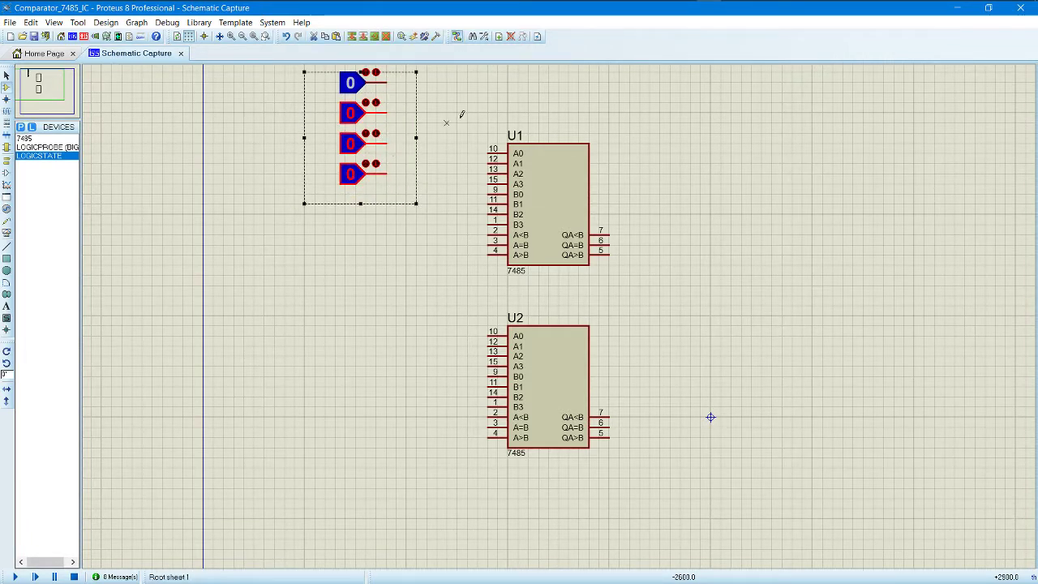
left_click_drag(304, 71, 416, 224)
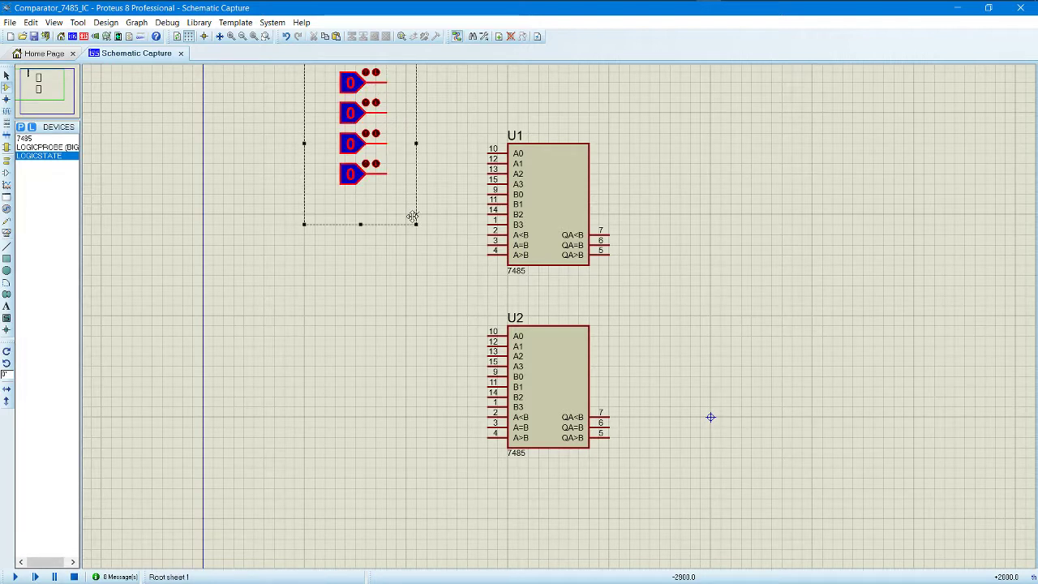
right_click(342, 138)
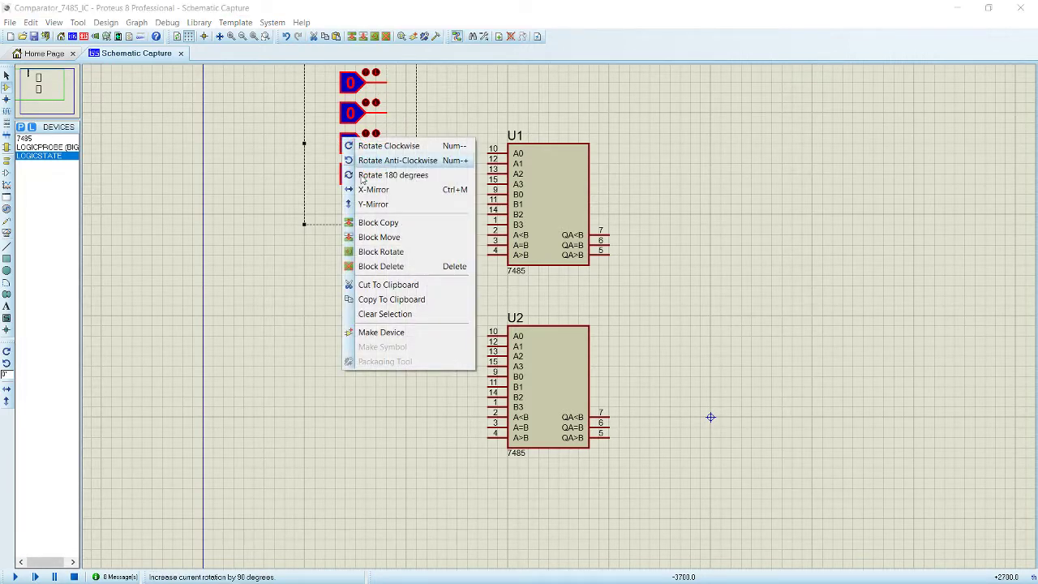
left_click(396, 300)
Paste a second group of four logic states below and to the left of the original group
left_click(261, 234)
right_click(261, 196)
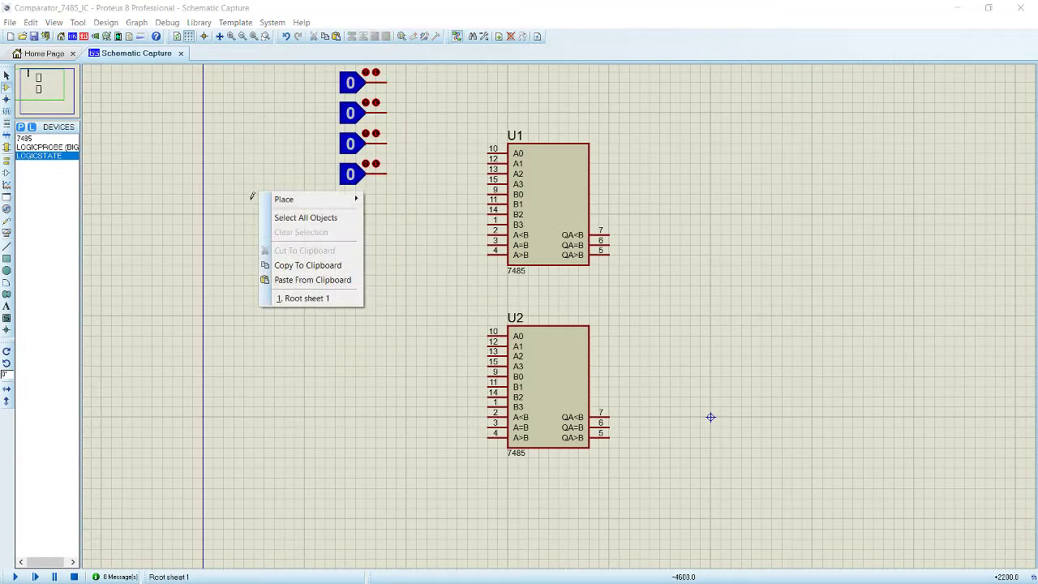
left_click(294, 278)
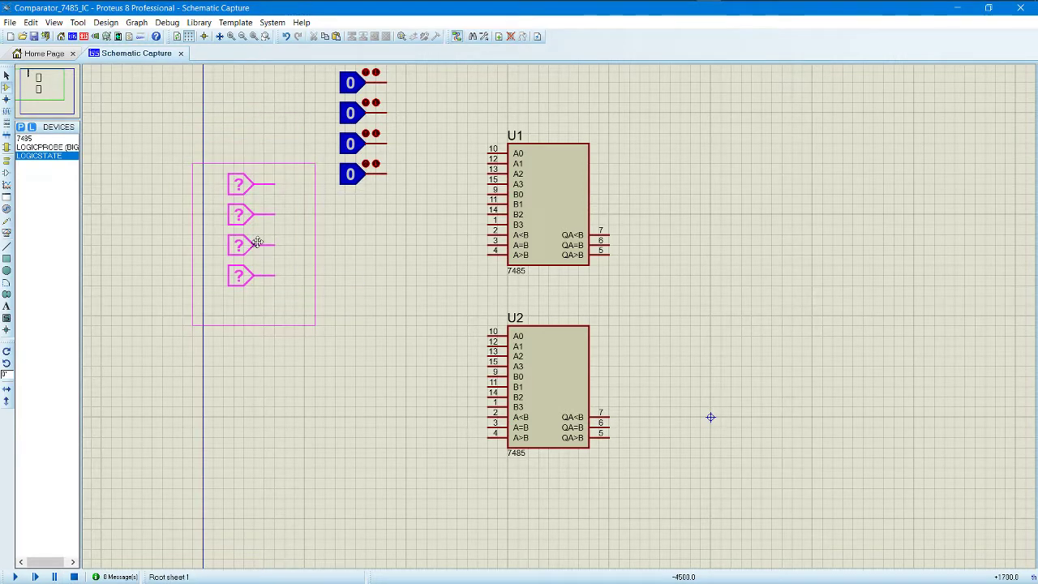
left_click(258, 237)
Paste a third group of four logic states on the sheet's left border, level with the lower part of U2
right_click(322, 314)
left_click(373, 354)
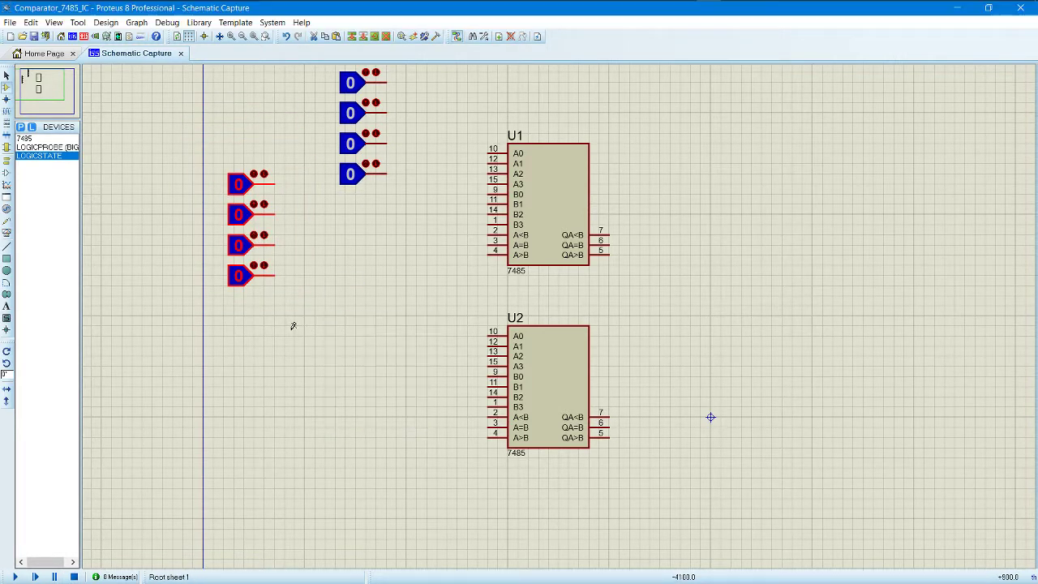
right_click(357, 317)
left_click(410, 405)
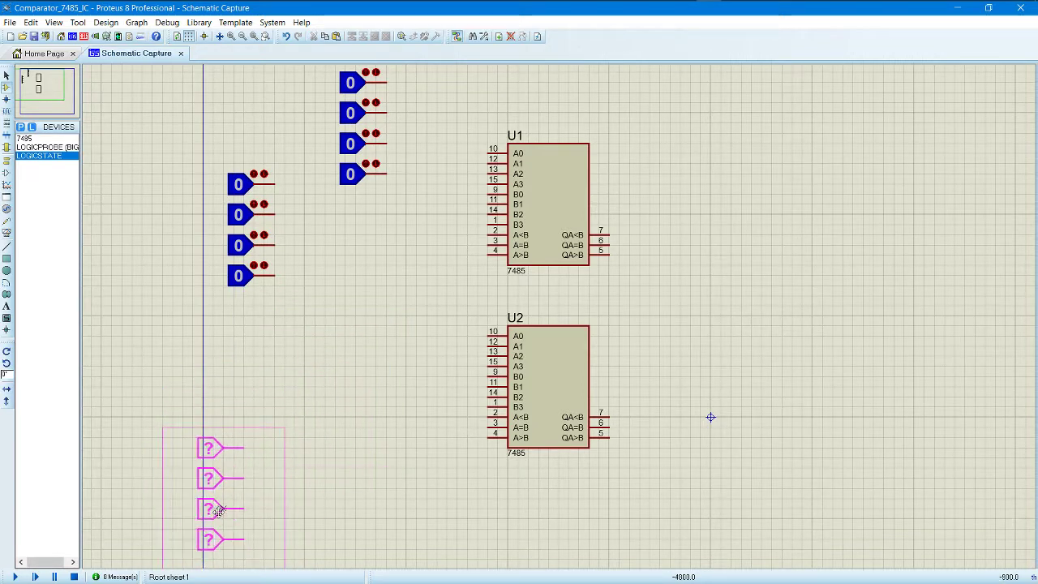
left_click(210, 507)
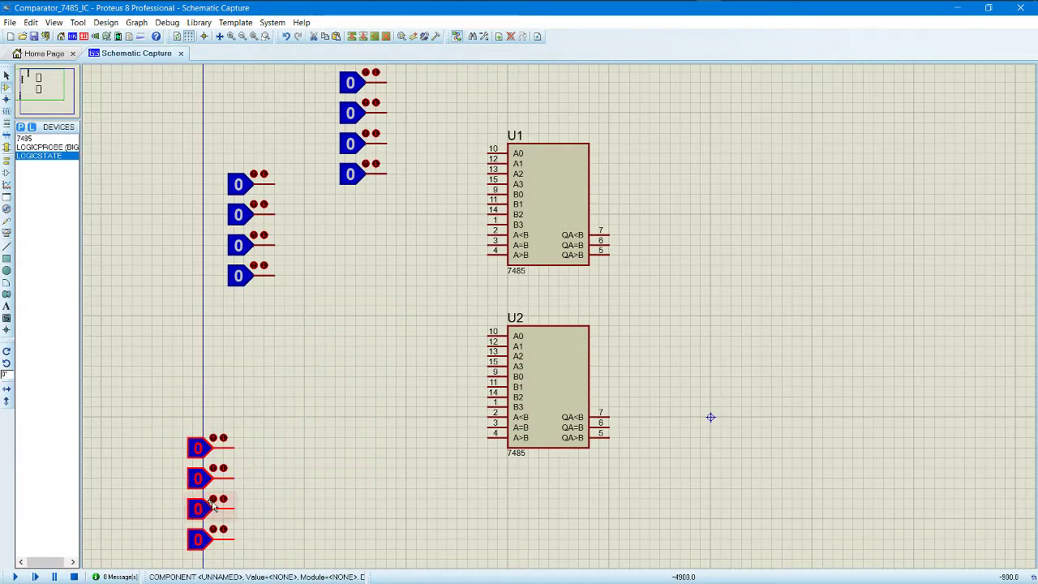
Paste a fourth group of four logic states in the gap between the second group and the lowest group
left_click(275, 387)
right_click(284, 375)
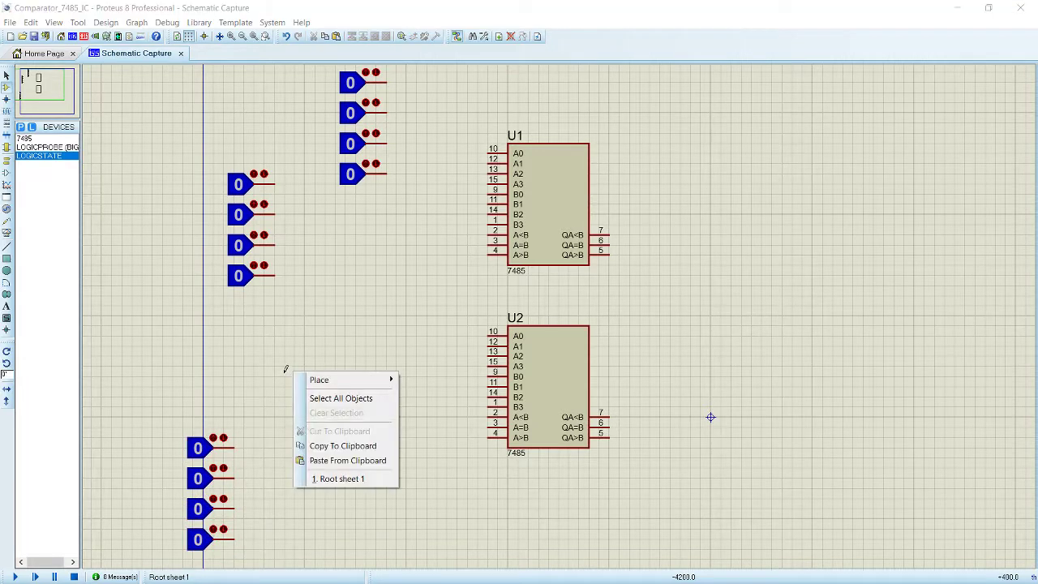
left_click(322, 462)
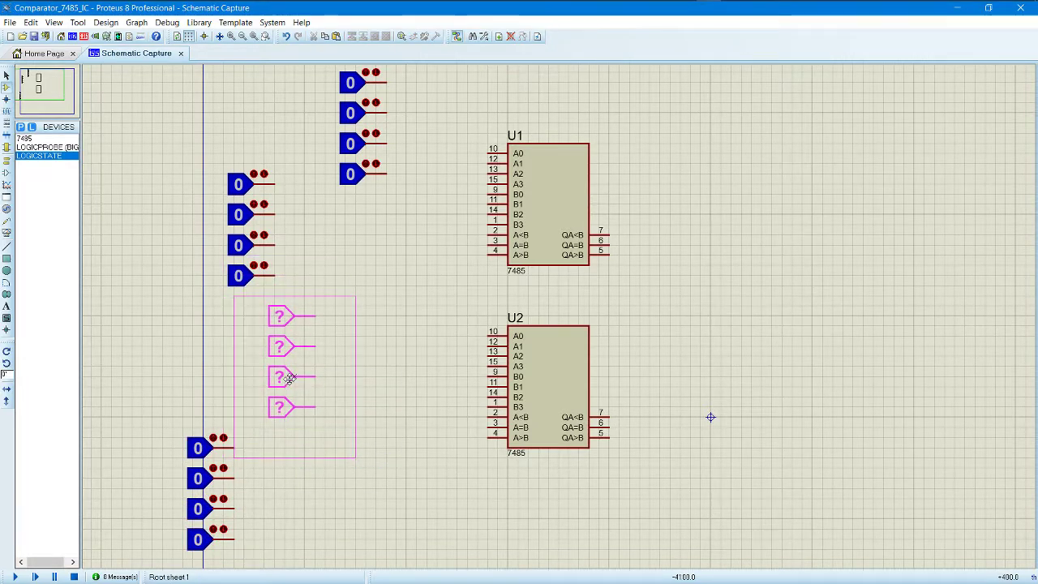
left_click(286, 377)
left_click(376, 325)
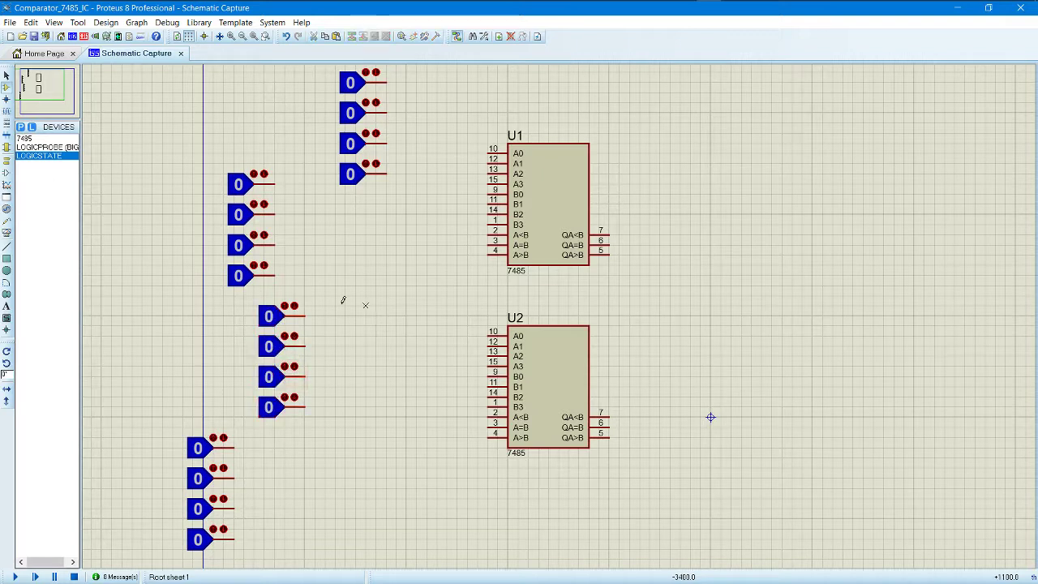
Add a 2D graphics text label "A" with an enlarged font height between the logic states and the comparators
left_click(7, 306)
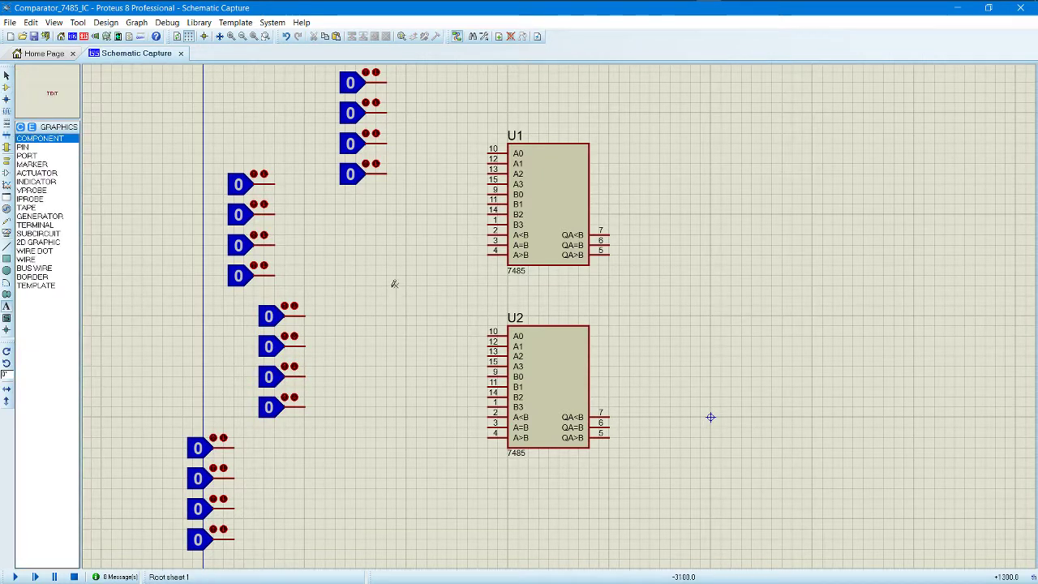
left_click(394, 284)
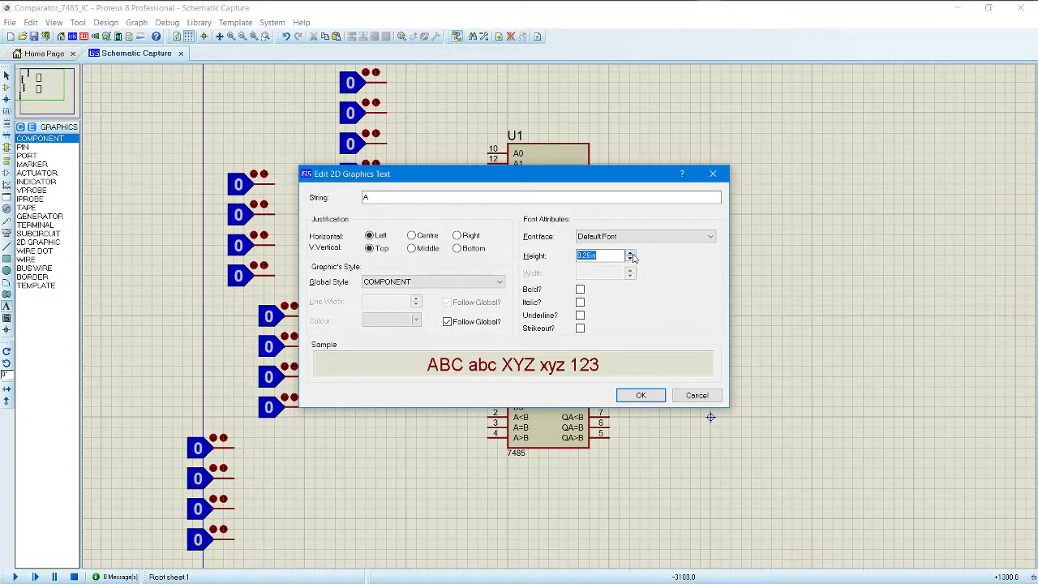
left_click(652, 401)
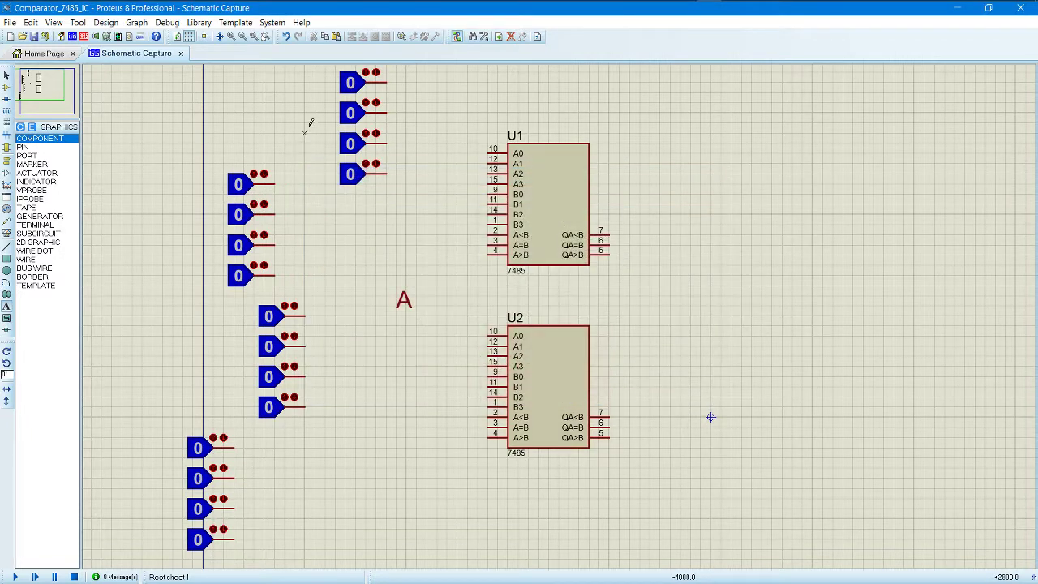
left_click(343, 307)
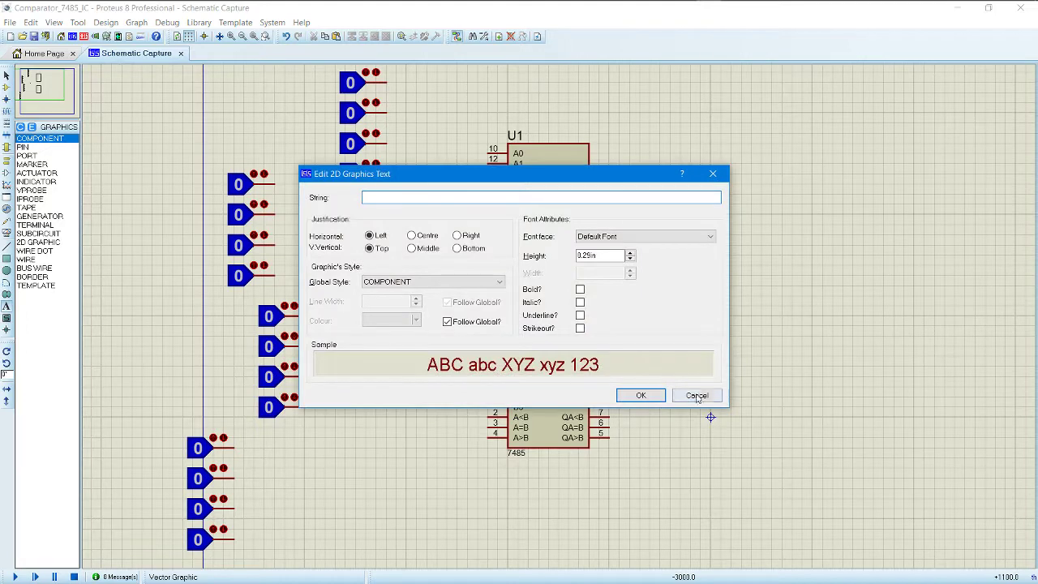
left_click(696, 396)
left_click(475, 295)
left_click(696, 396)
Add another "A" text label and two "B" text labels in the space between the logic states and U2
left_click(410, 297)
left_click(641, 396)
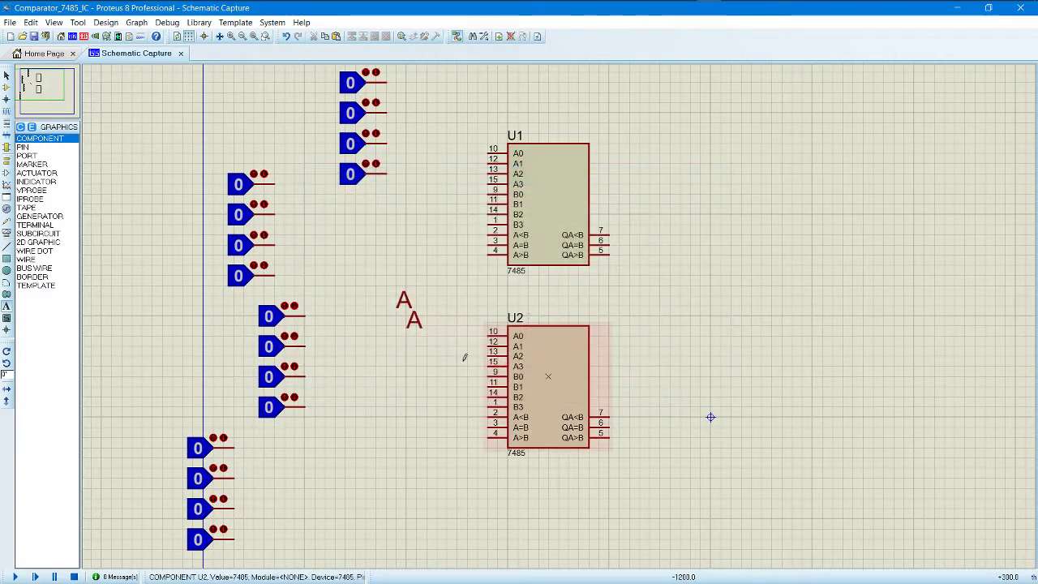
left_click(374, 295)
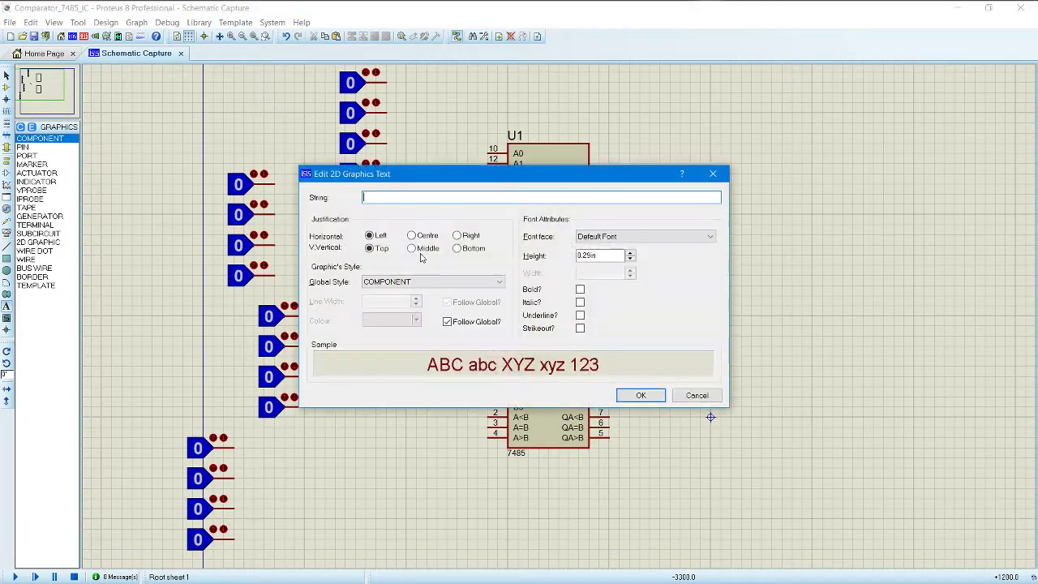
left_click(641, 394)
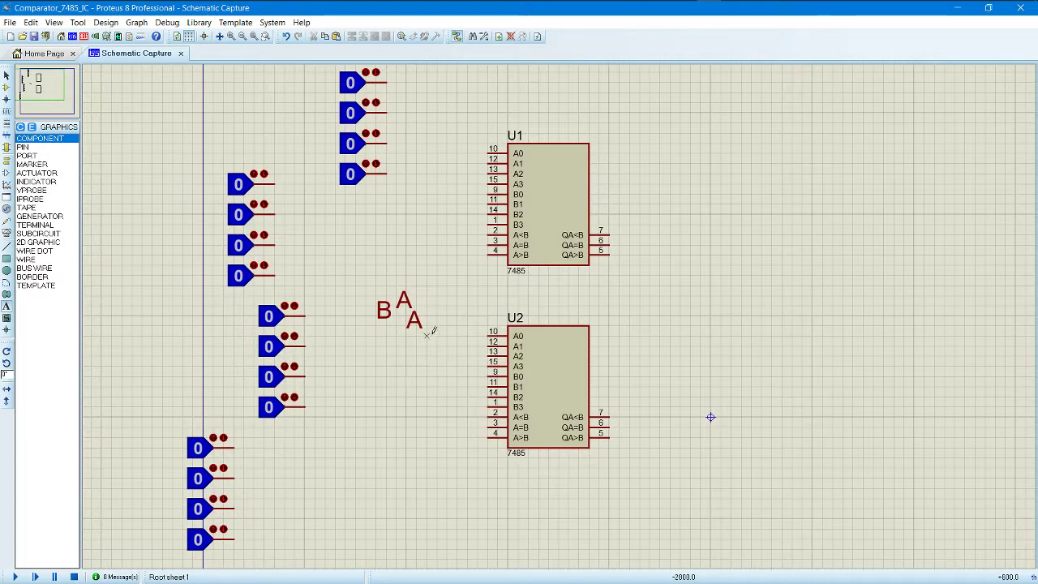
left_click(433, 328)
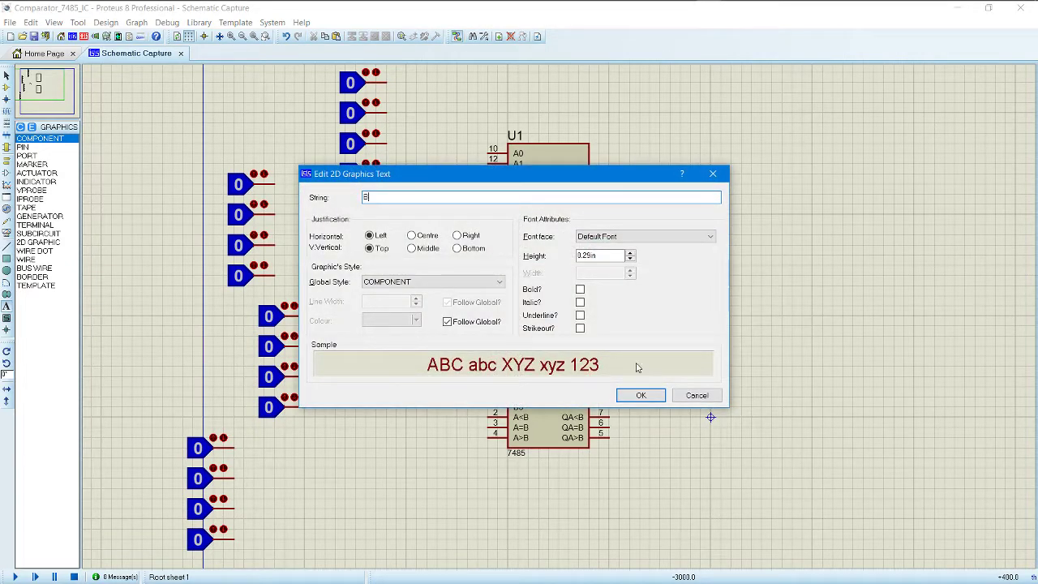
left_click(656, 396)
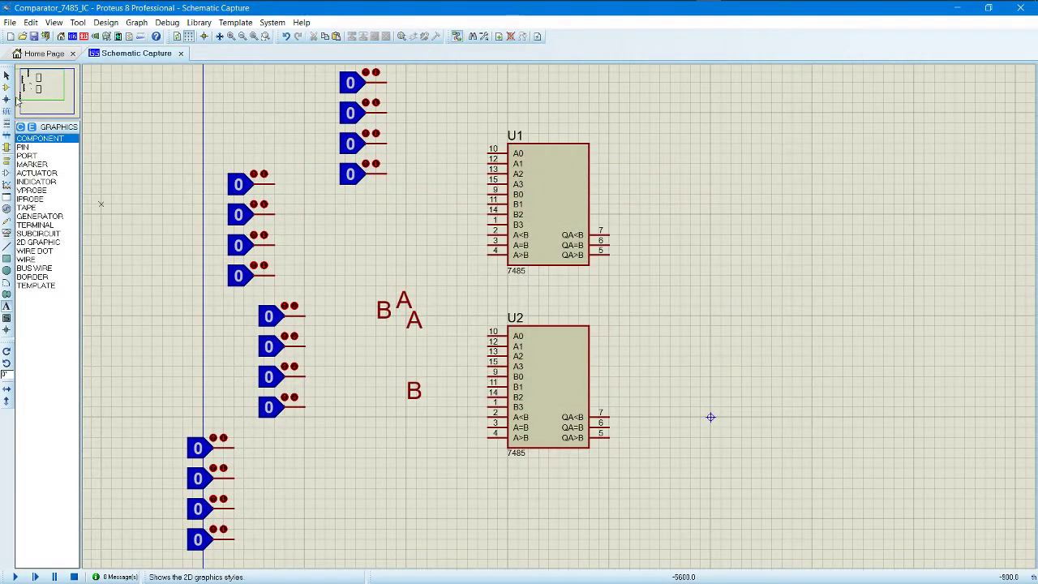
Move an "A" label to the left of the topmost logic state group and a "B" label to the left of the second group
left_click(7, 87)
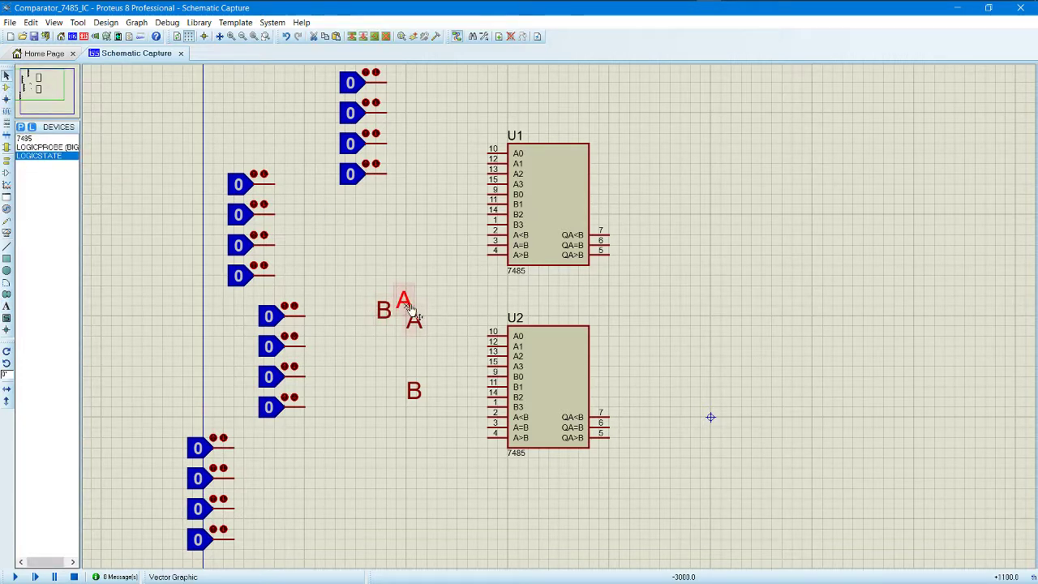
left_click_drag(410, 309, 362, 302)
left_click_drag(315, 144, 294, 99)
left_click(384, 313)
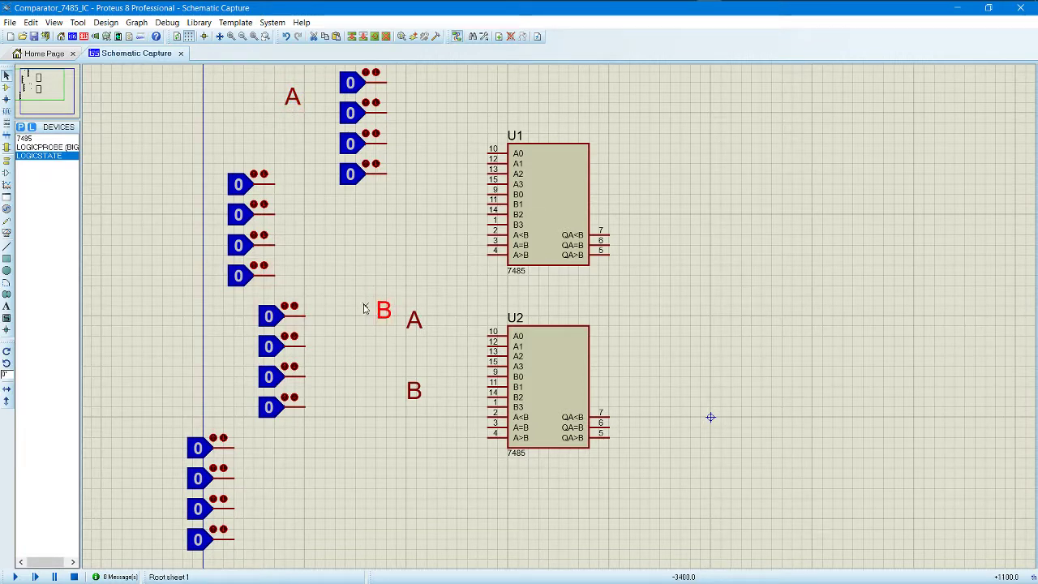
left_click_drag(376, 308, 355, 315)
left_click_drag(200, 239, 180, 217)
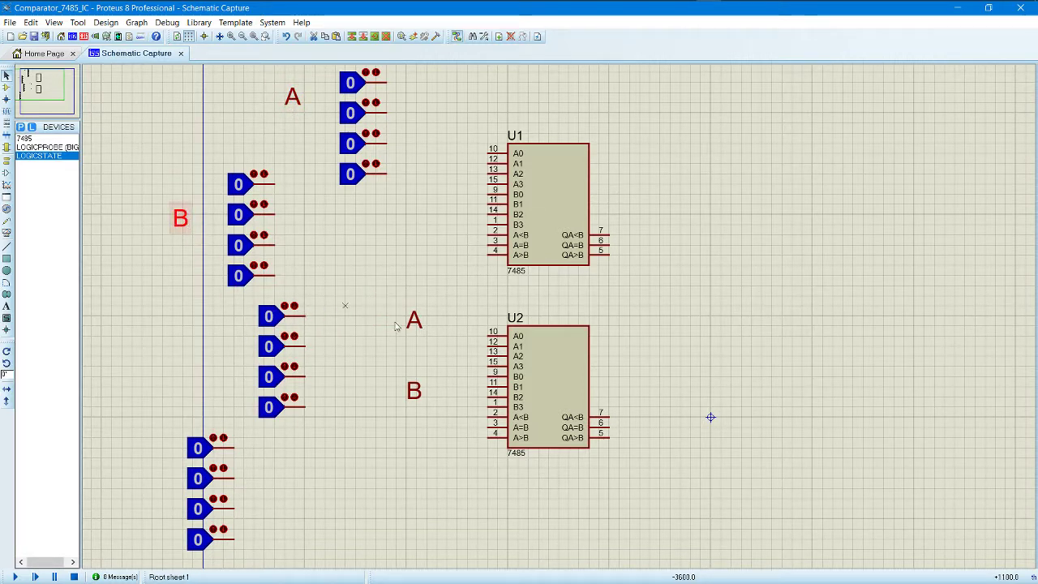
Move the remaining "A" label to the left of the third logic state group and the "B" label to the left of the lowest group
left_click(413, 320)
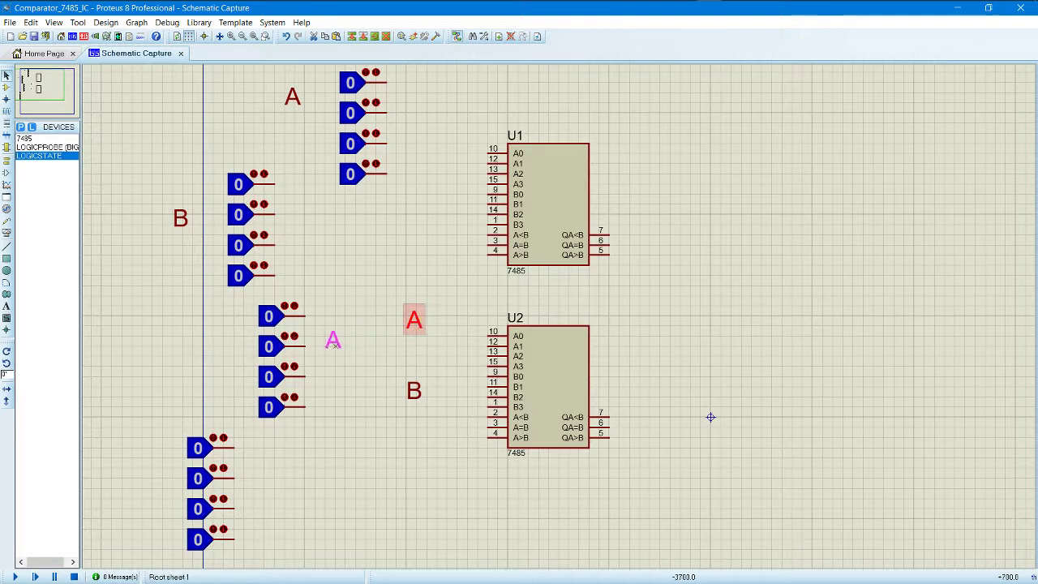
left_click_drag(334, 342, 200, 350)
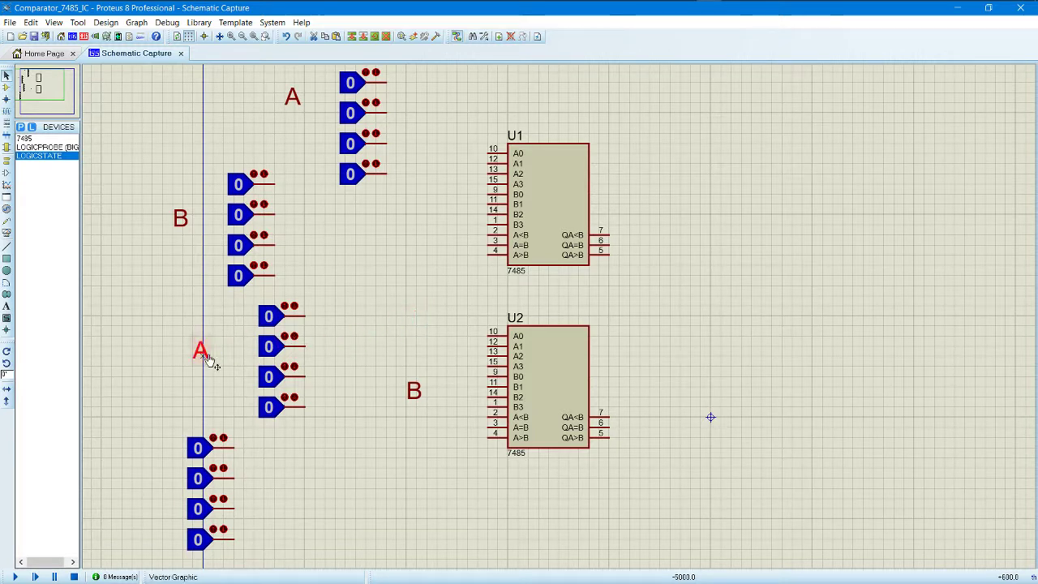
left_click(414, 393)
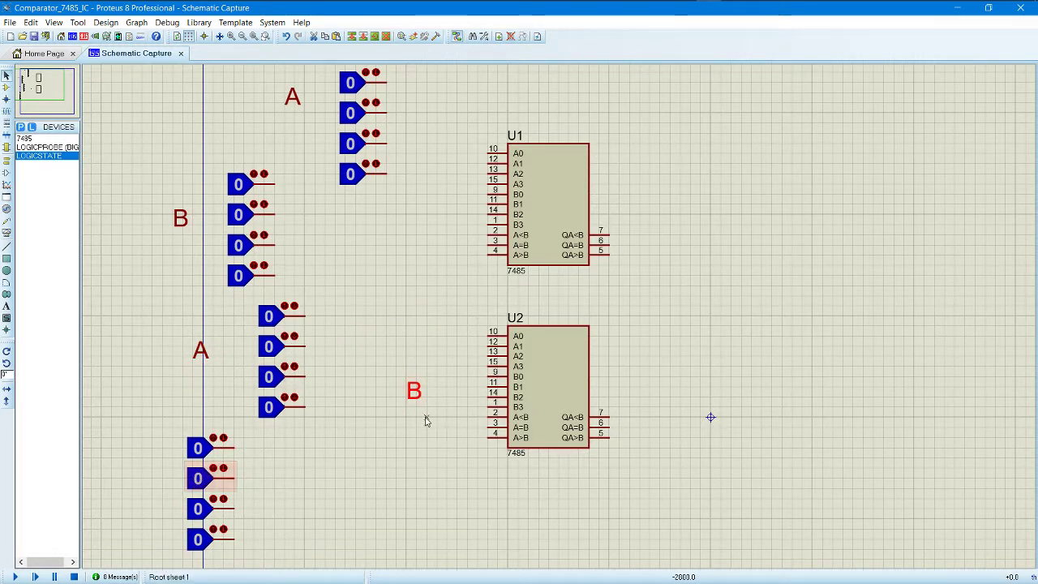
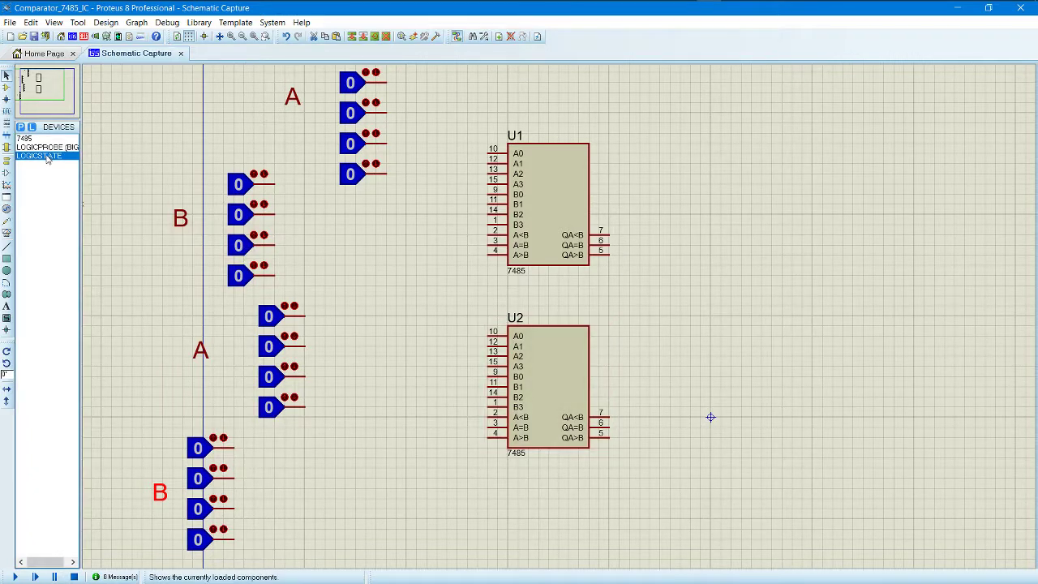
Place three big logic probes in a vertical column to the right of U2's outputs
left_click(58, 148)
left_click(711, 417)
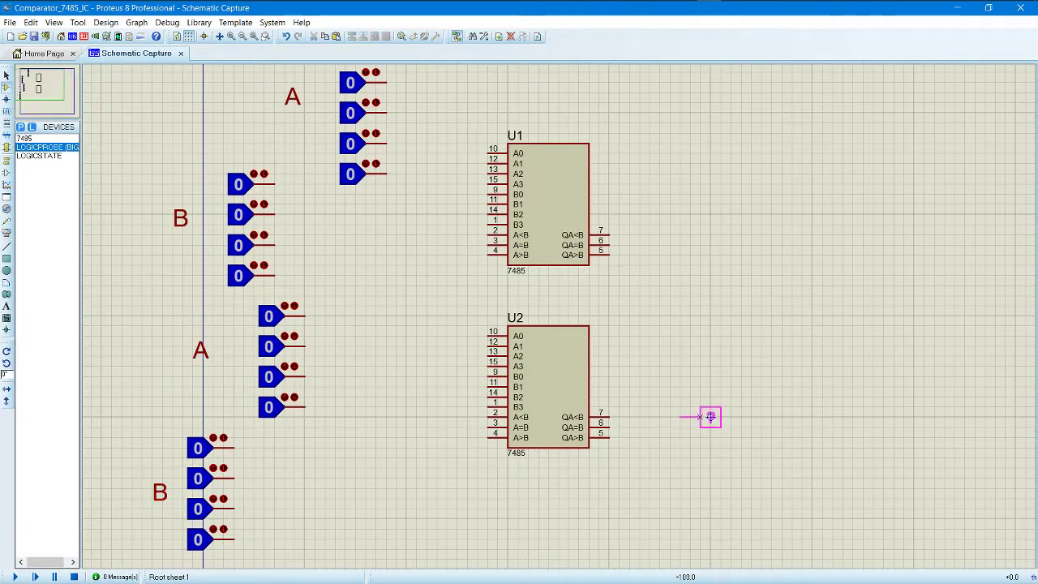
left_click(700, 408)
left_click(720, 438)
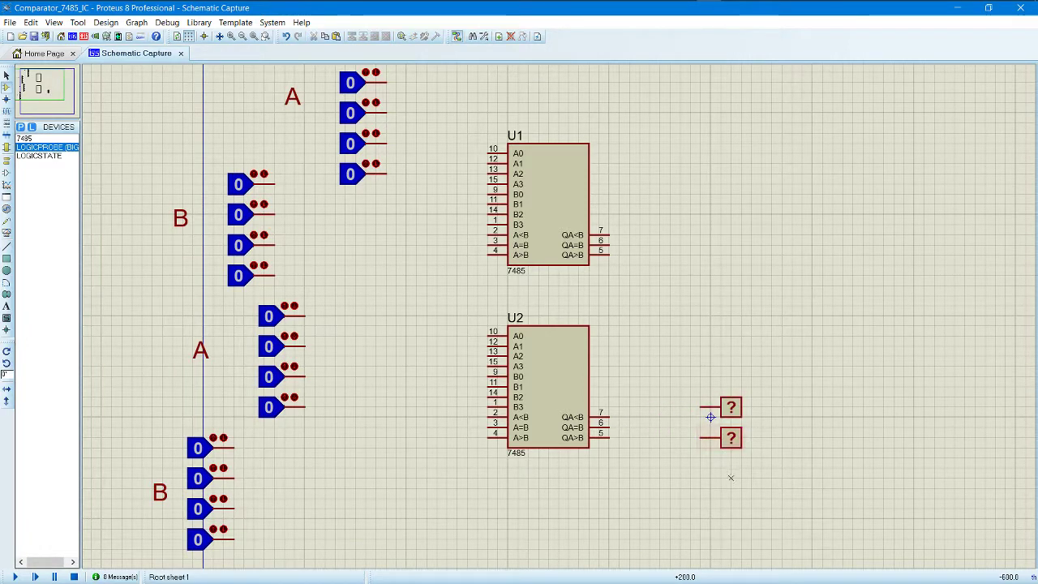
left_click(724, 471)
Wire U2's QA<B, QA=B and QA>B outputs to the upper, middle and lower logic probes respectively
left_click(608, 417)
left_click(698, 407)
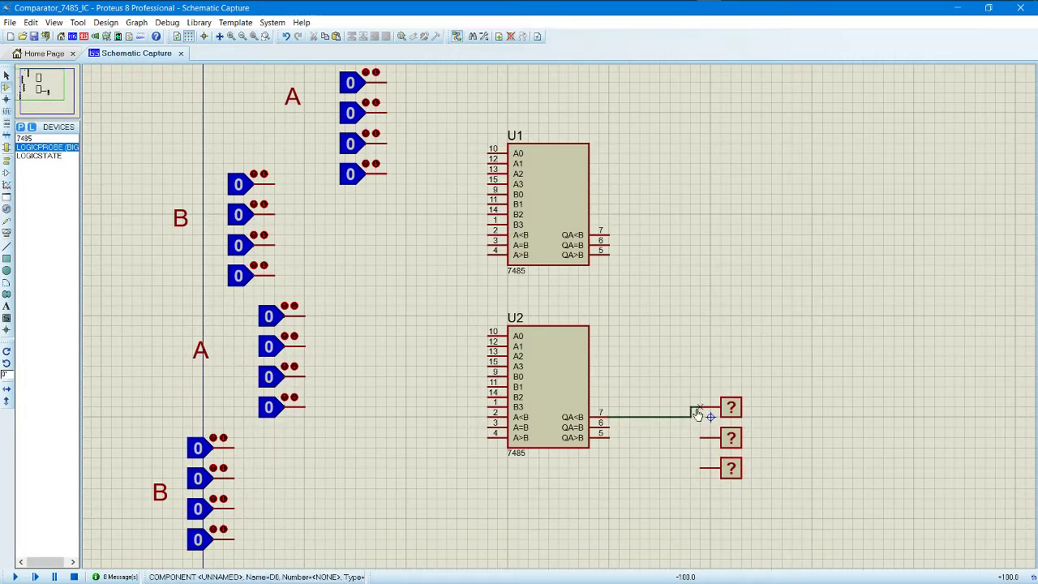
left_click(610, 427)
left_click(699, 438)
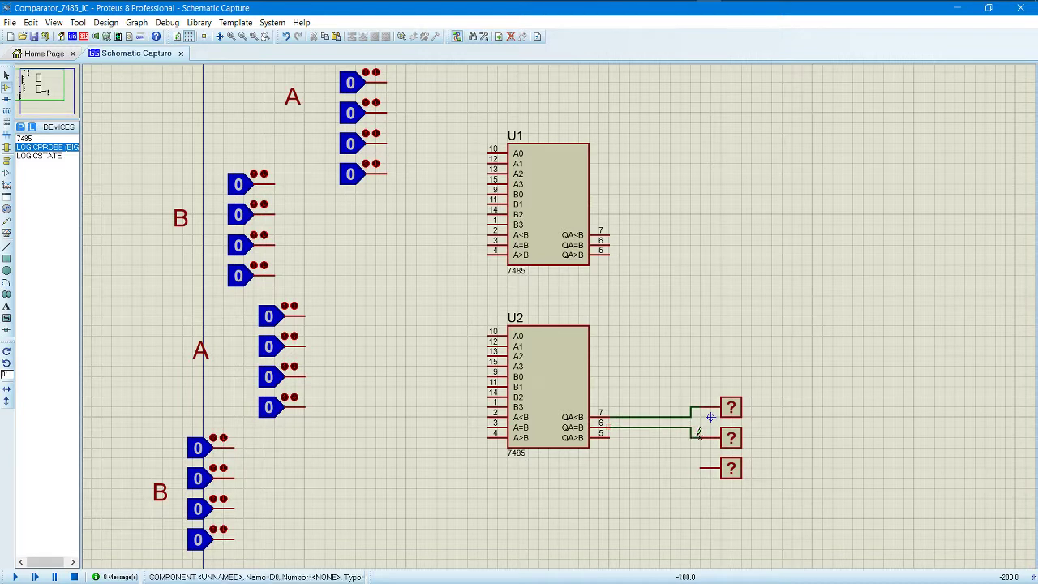
left_click(609, 437)
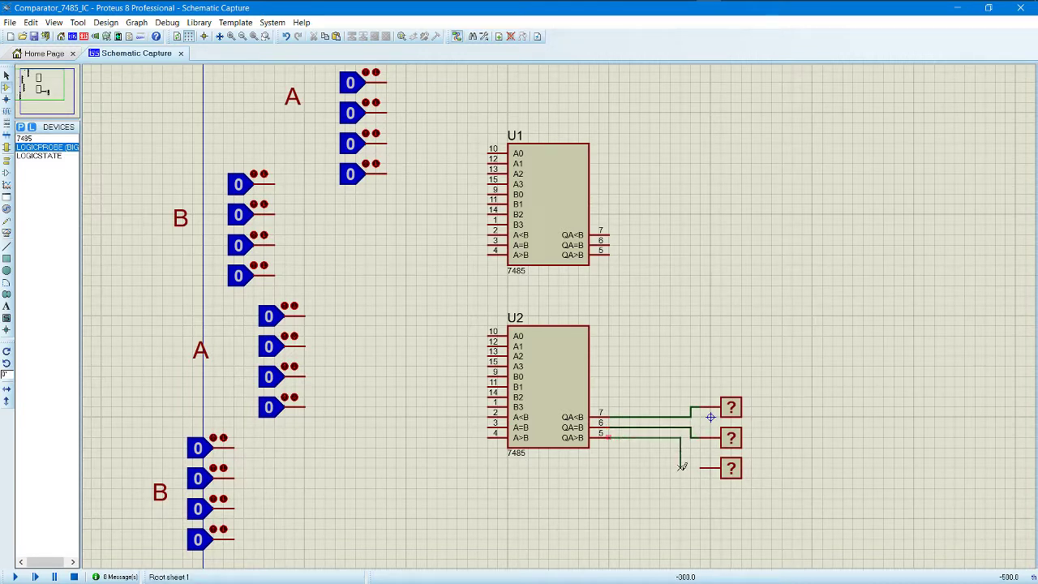
left_click(701, 468)
Cascade the comparators by wiring U1's QA<B, QA=B and QA>B outputs to U2's A<B, A=B and A>B inputs
left_click(610, 234)
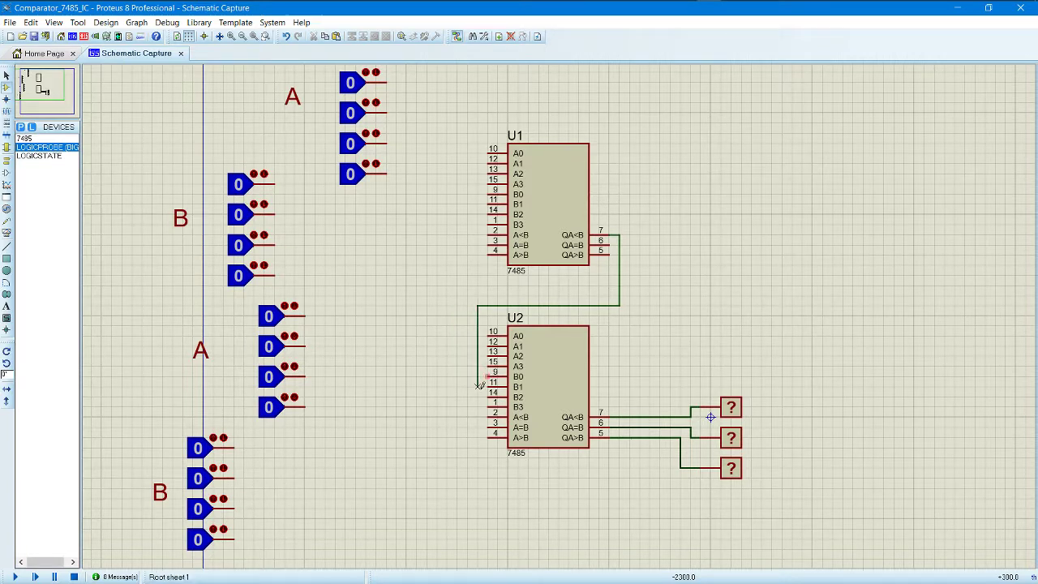
left_click(485, 416)
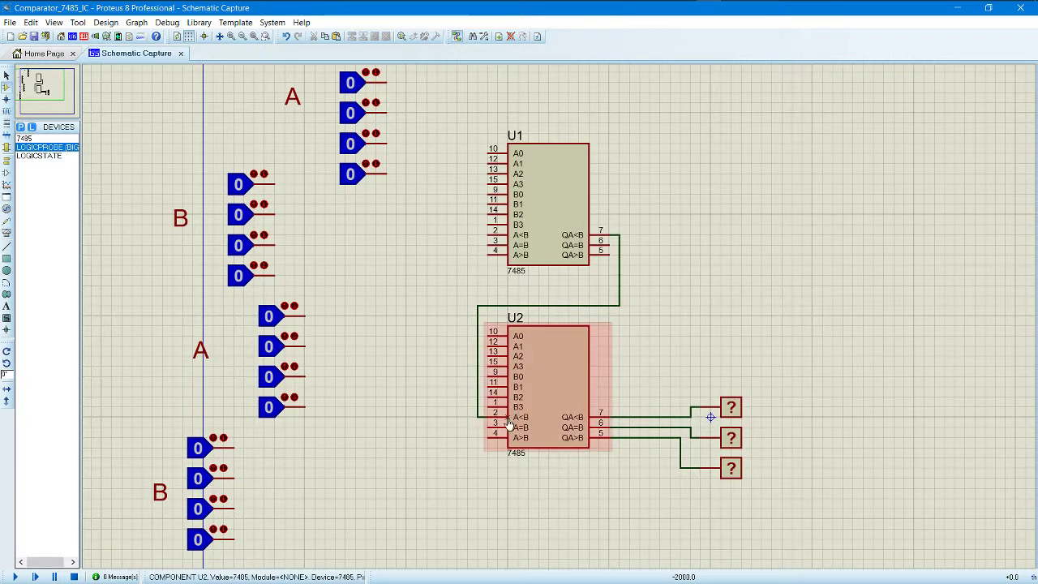
left_click(608, 254)
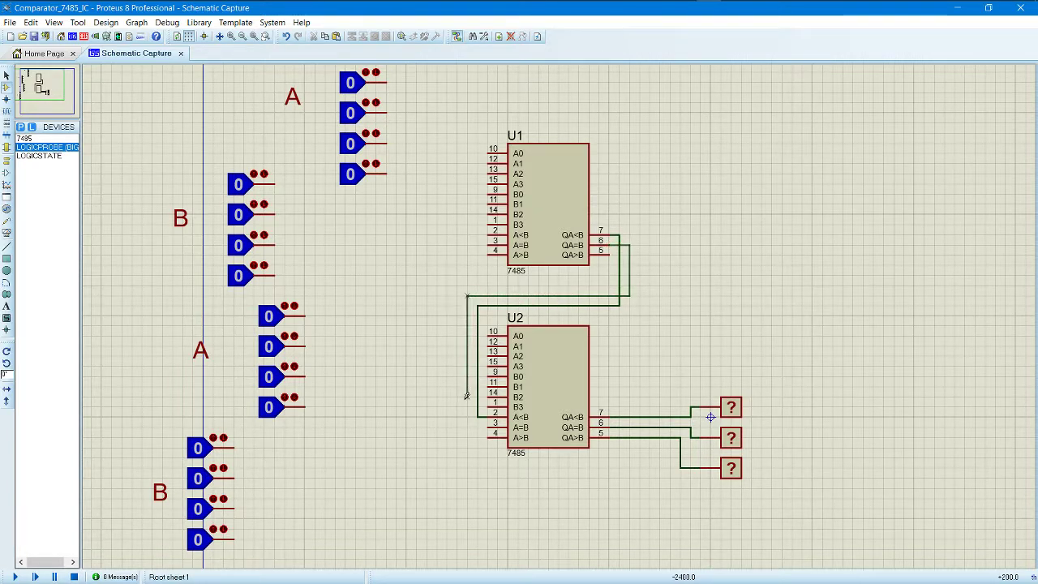
left_click(483, 423)
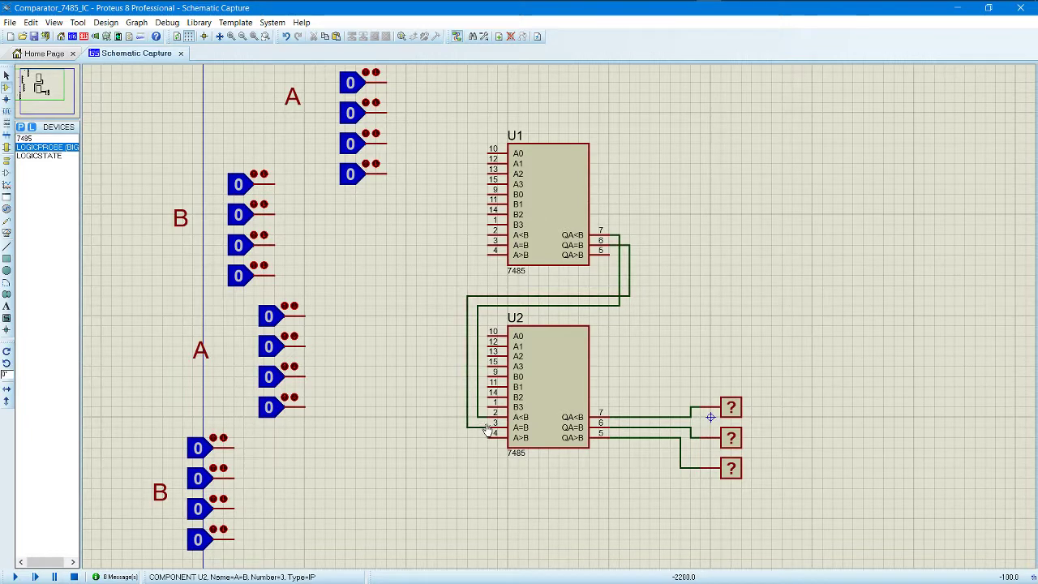
left_click(620, 254)
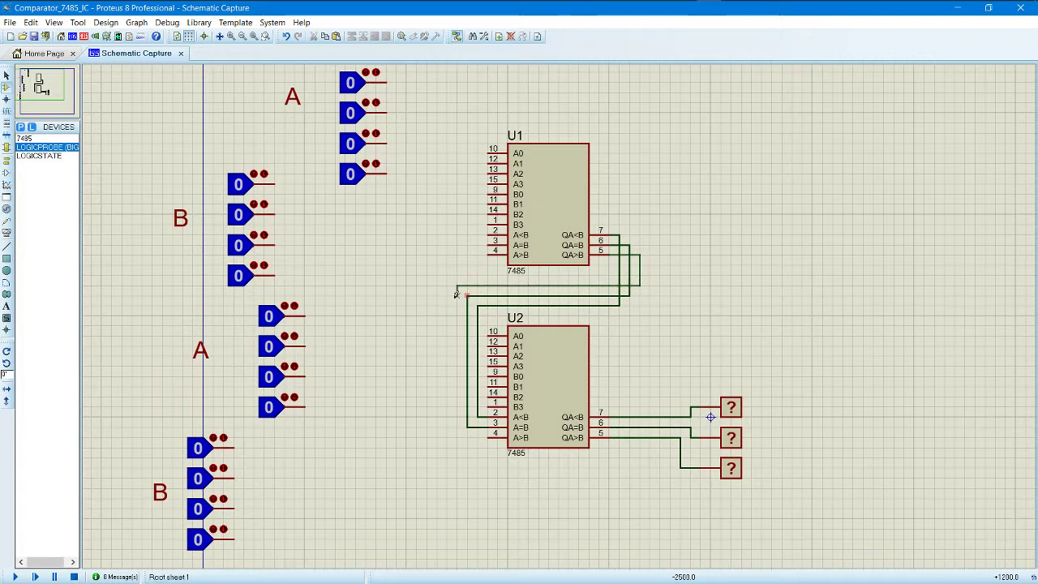
left_click(480, 436)
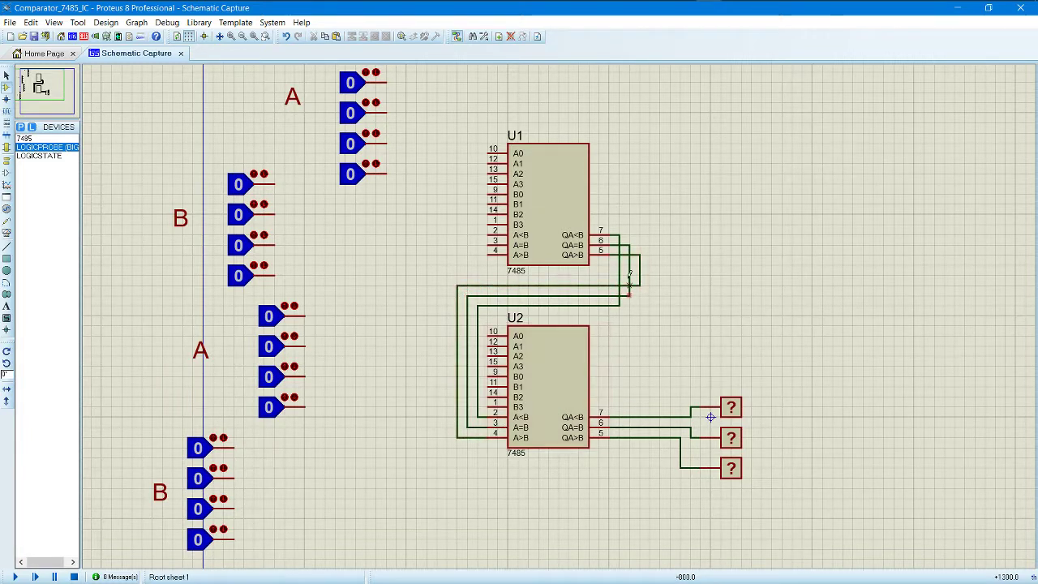
Wire the four logic states of the topmost A group in order to U1's A0, A1, A2 and A3 inputs
scroll(558, 313, "up", 1)
scroll(558, 313, "down", 1)
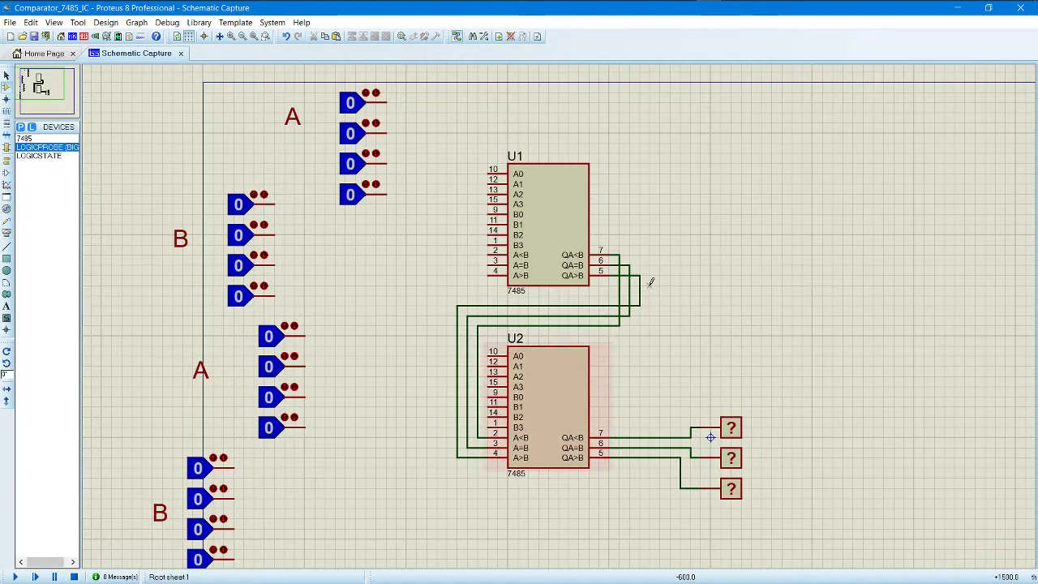
left_click(387, 100)
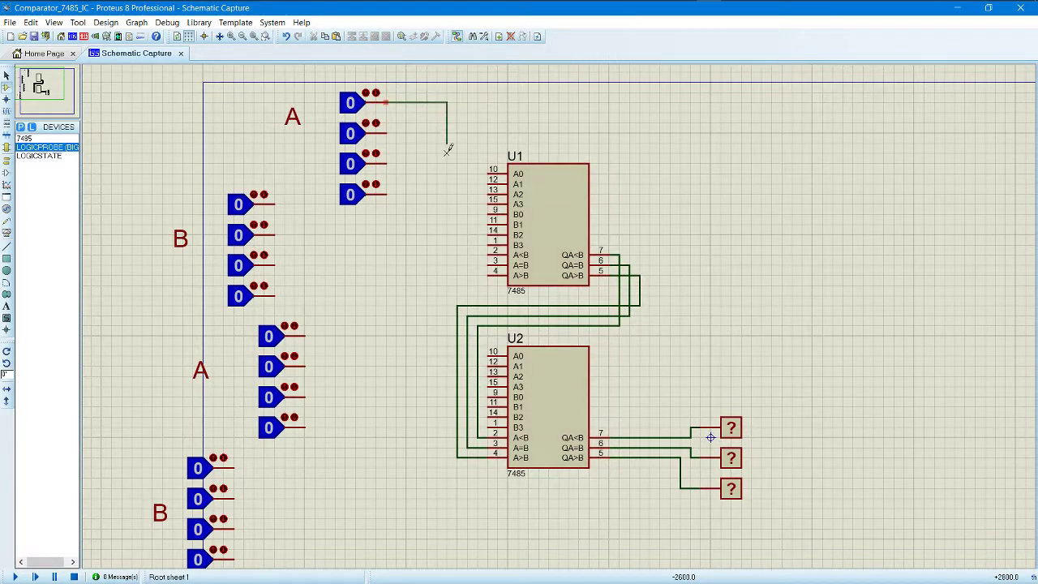
left_click(485, 169)
left_click(387, 132)
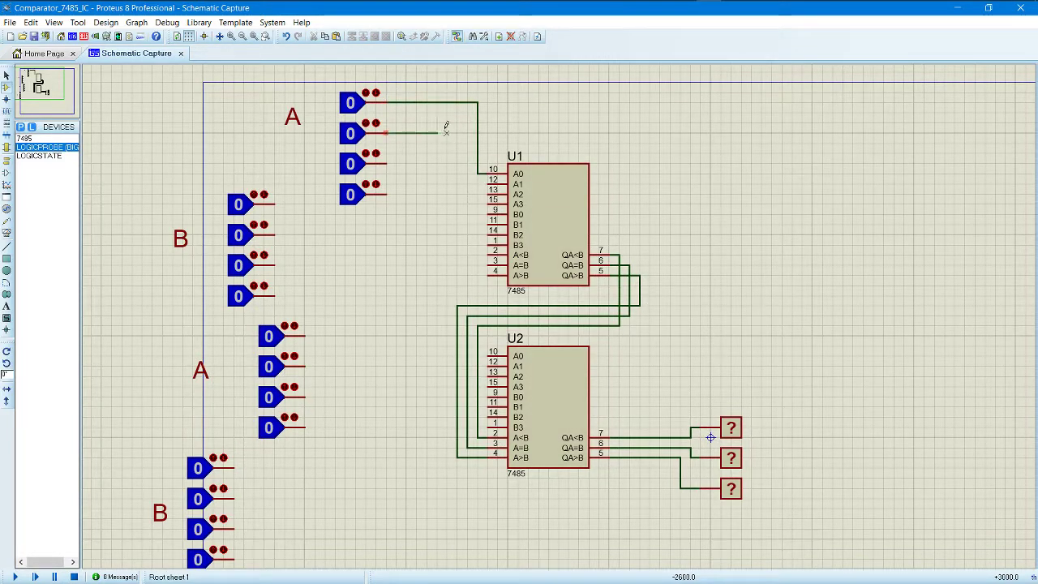
left_click(487, 180)
left_click(387, 163)
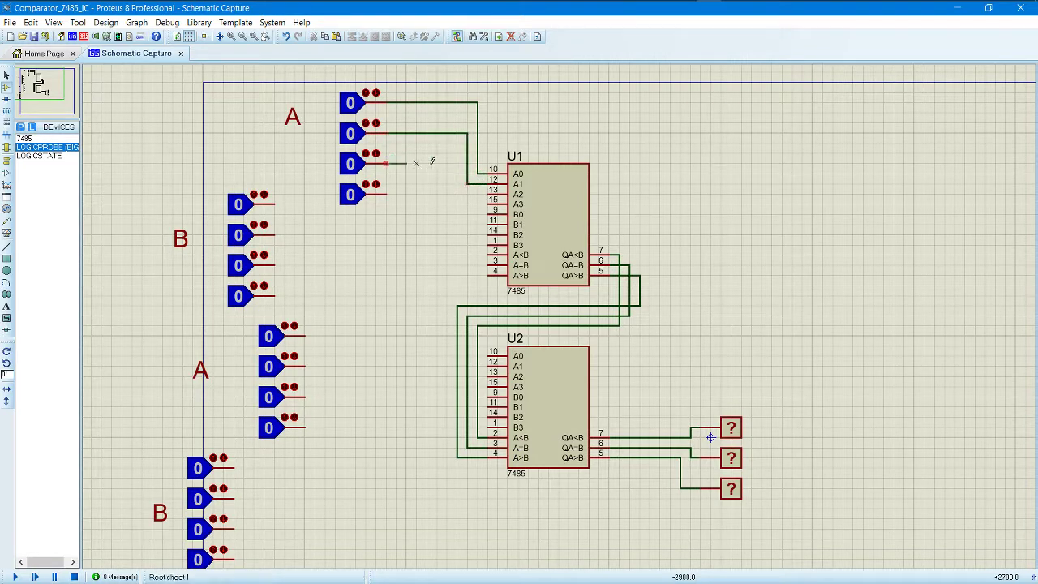
left_click(488, 190)
left_click(386, 194)
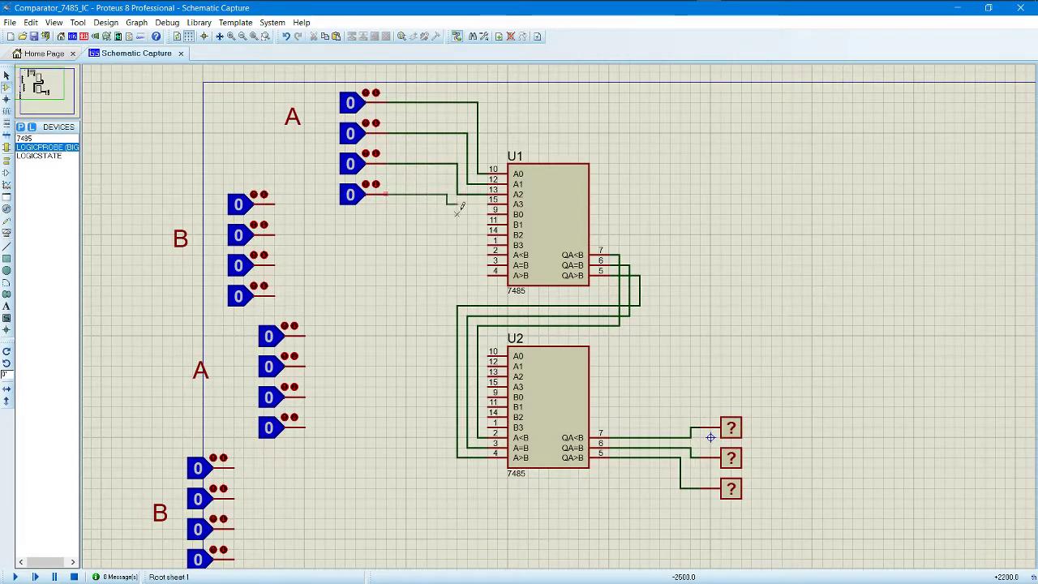
left_click(487, 199)
Try to wire the top logic state of the upper B group to U1's B inputs
left_click(274, 204)
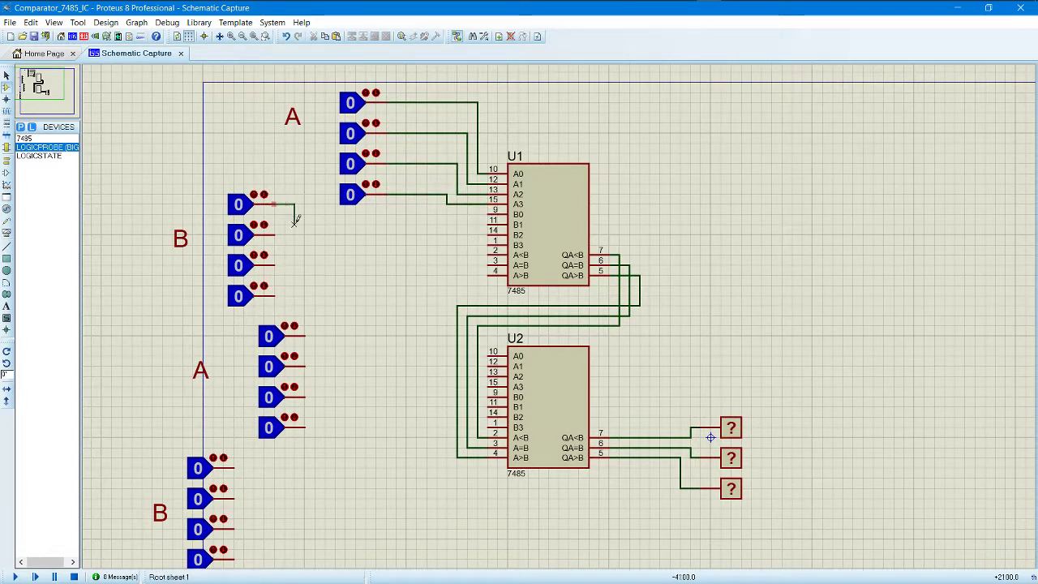
left_click(485, 222)
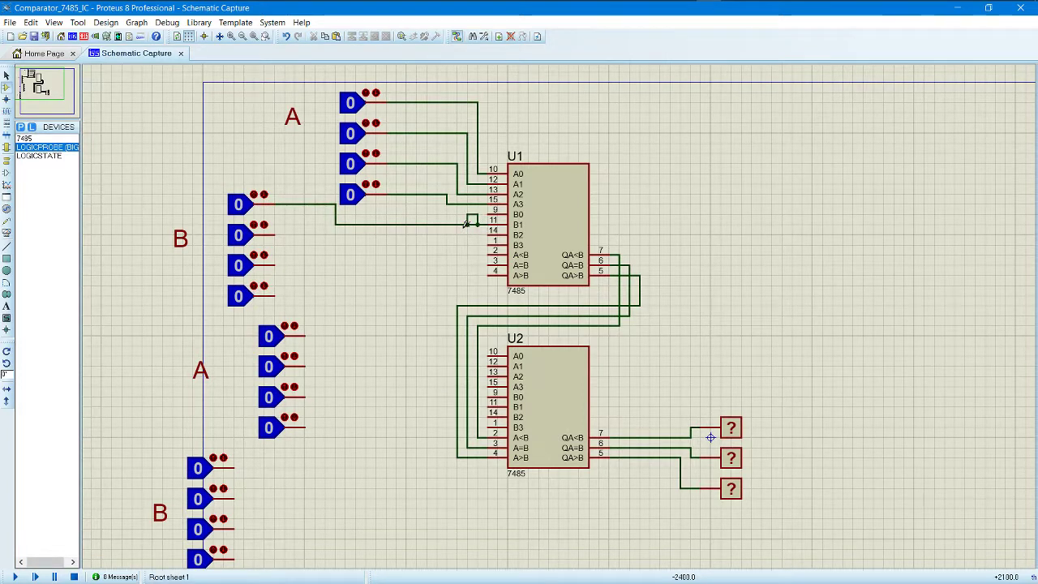
left_click(439, 224)
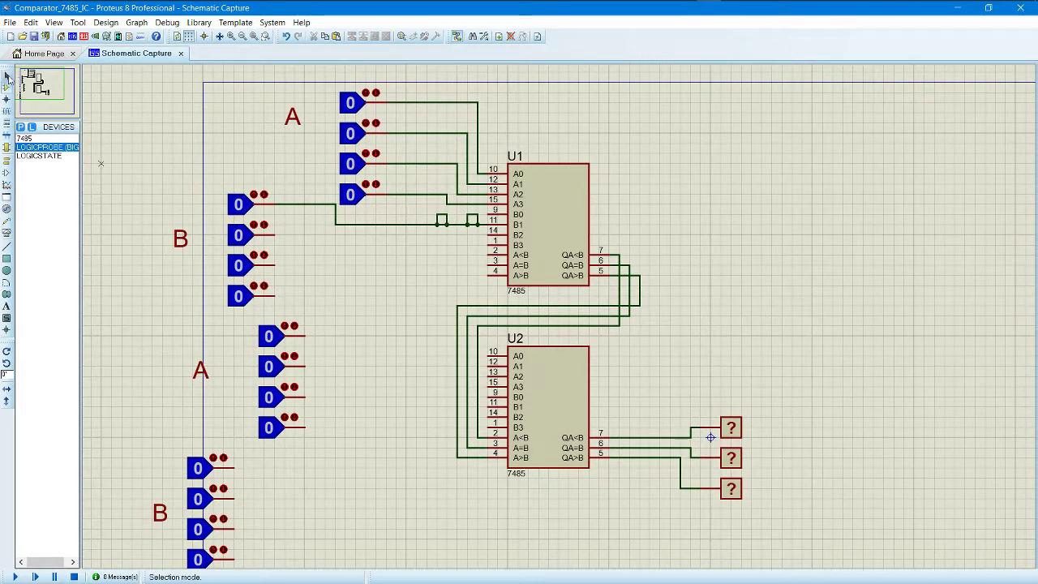
Delete the misrouted wire and its stray loops beside U1's B1 input
left_click(430, 223)
key("Delete")
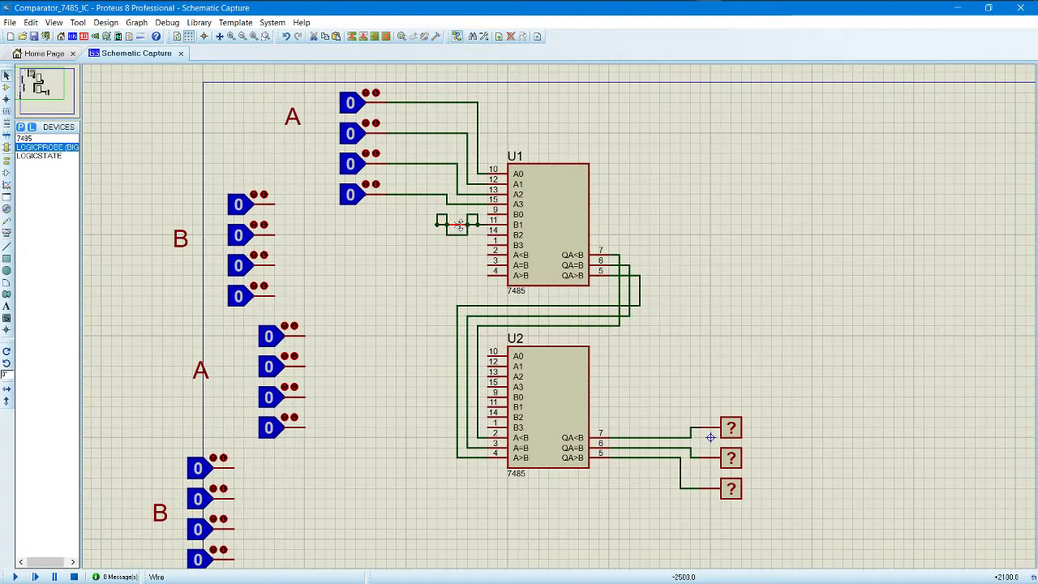
right_click(465, 234)
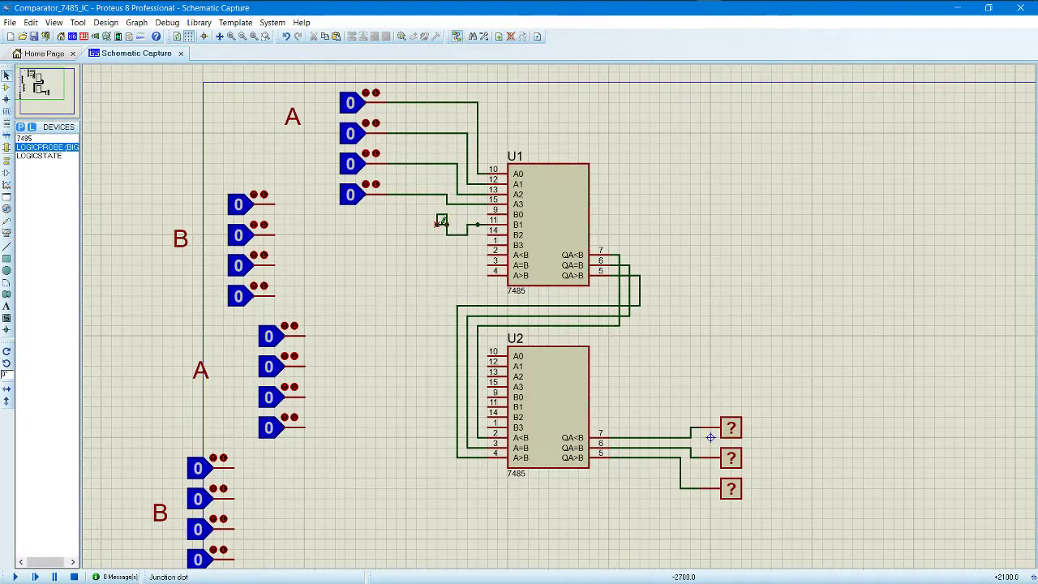
right_click(442, 221)
left_click(478, 253)
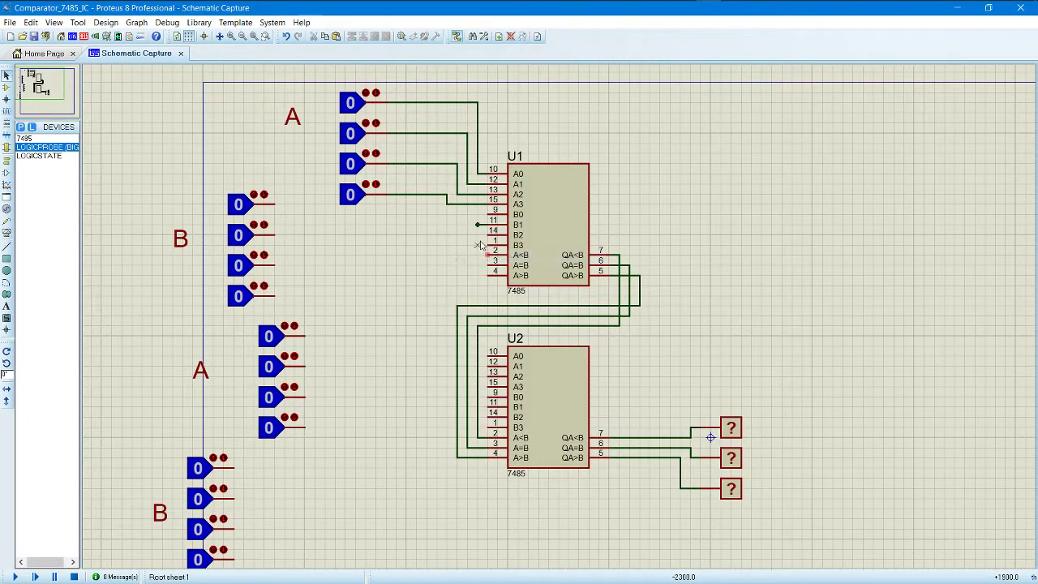
Wire the four logic states of the upper B group in order to U1's B0, B1, B2 and B3 inputs
left_click(276, 206)
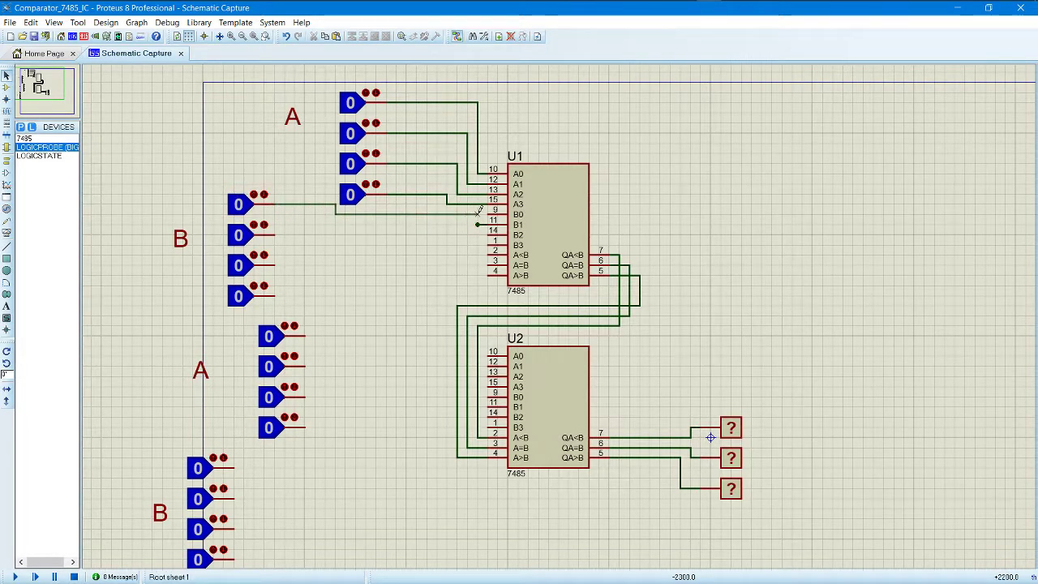
left_click(487, 214)
left_click(275, 233)
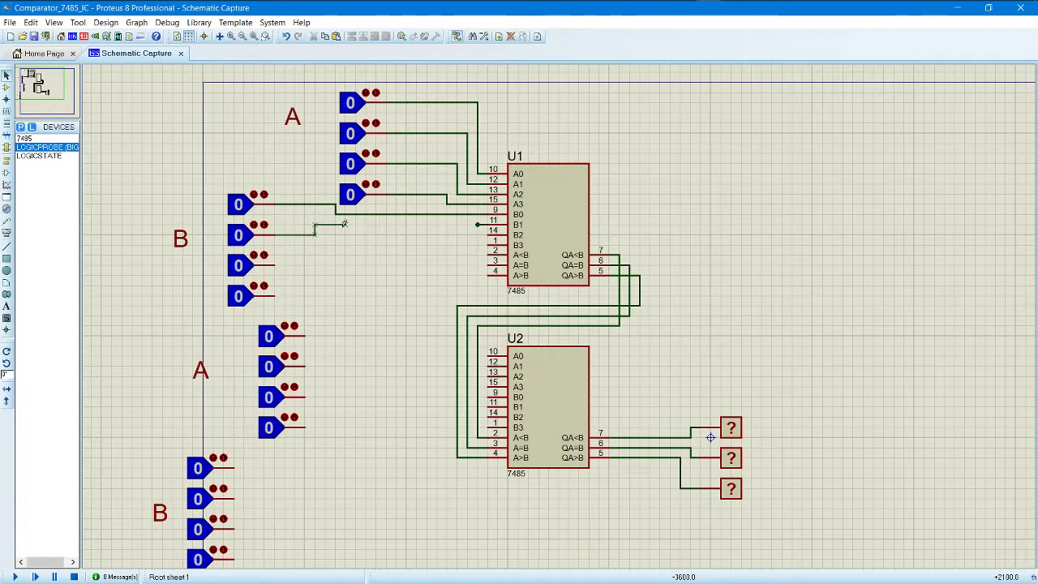
left_click(479, 224)
left_click(274, 265)
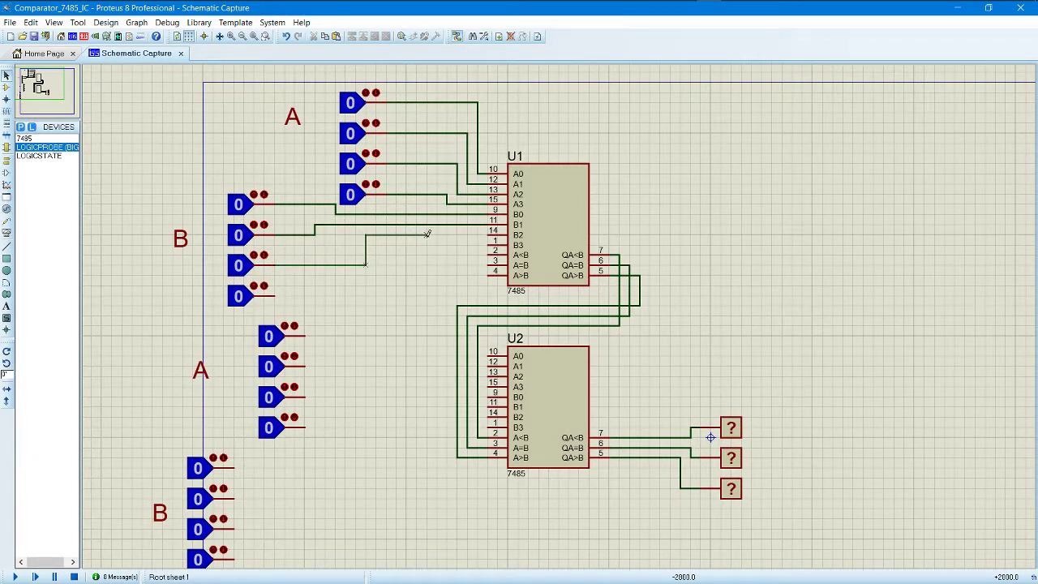
left_click(489, 235)
left_click(274, 296)
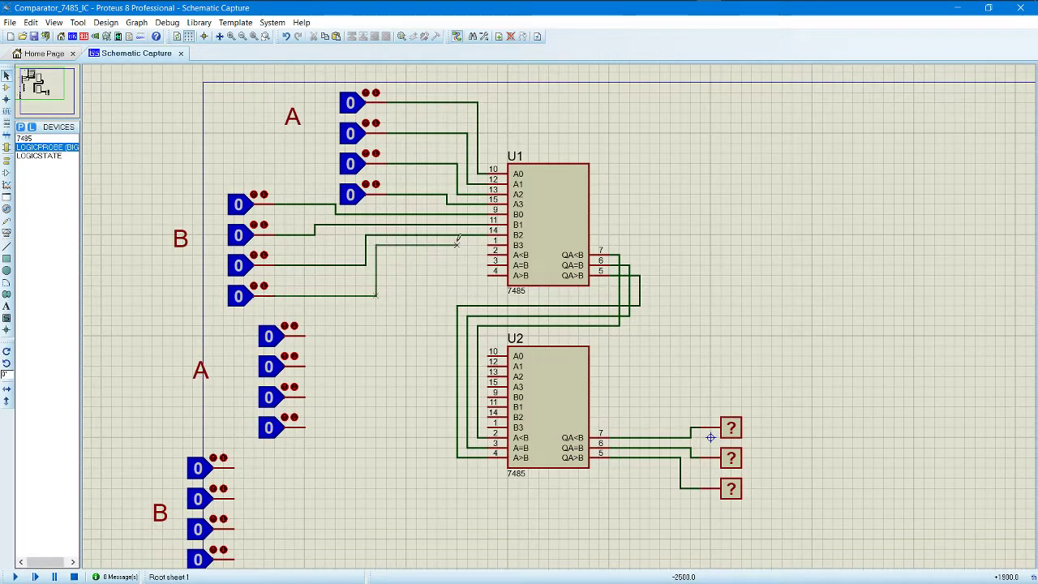
left_click(489, 241)
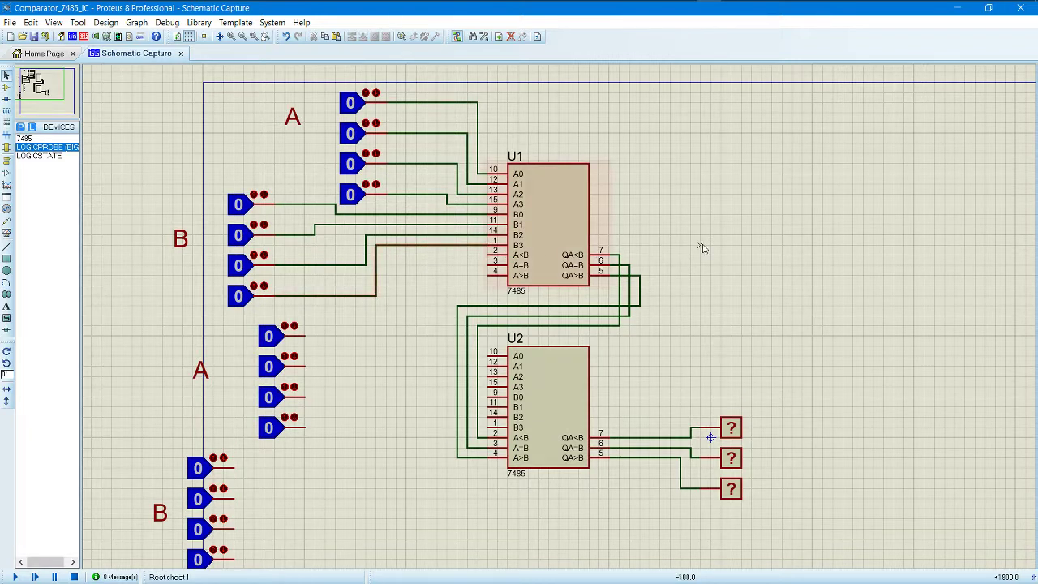
Wire the four logic states of the lower A group in order to U2's A0, A1, A2 and A3 inputs
left_click(304, 336)
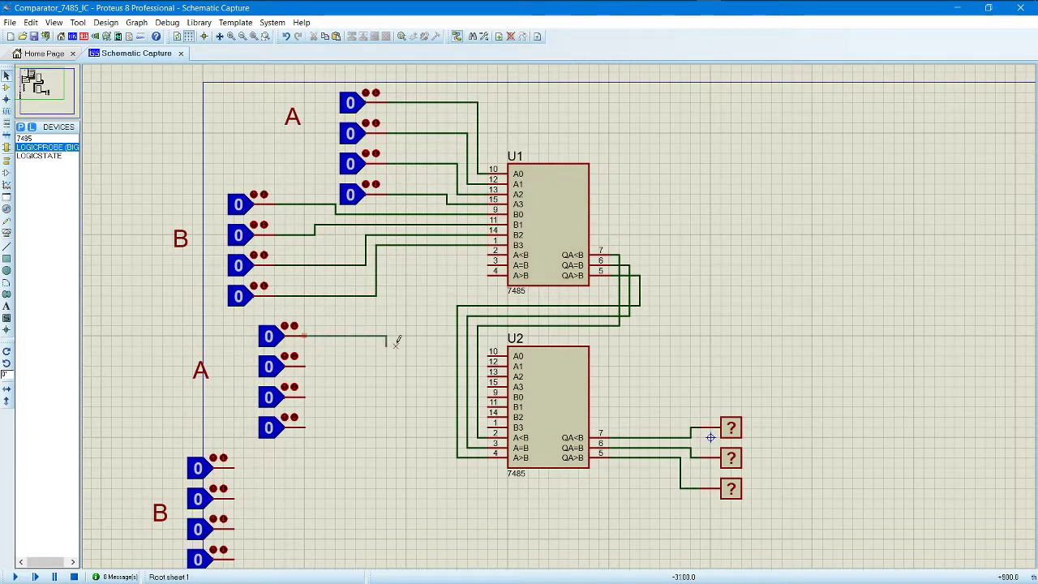
left_click(485, 354)
left_click(304, 365)
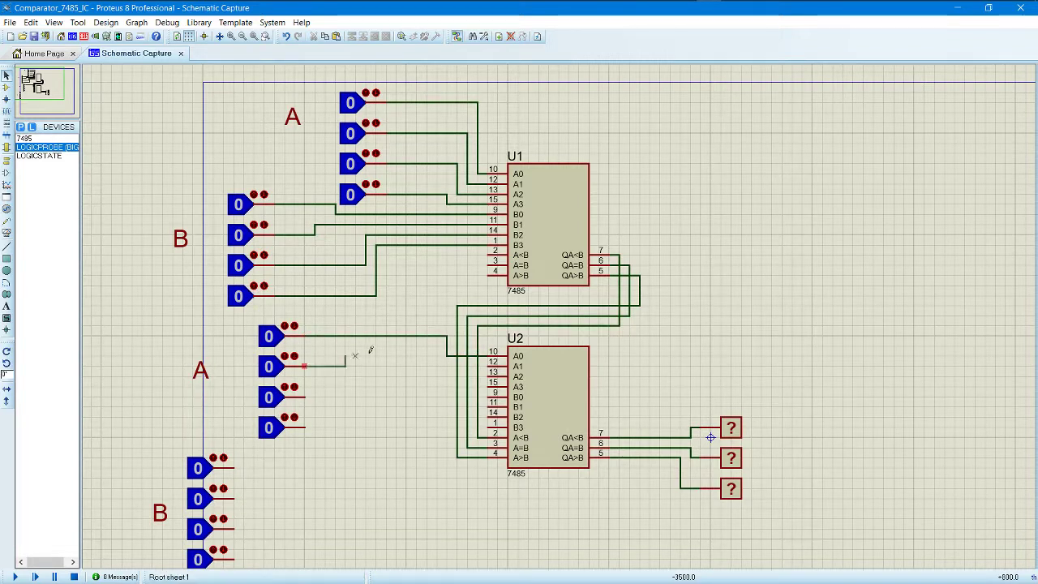
left_click(407, 344)
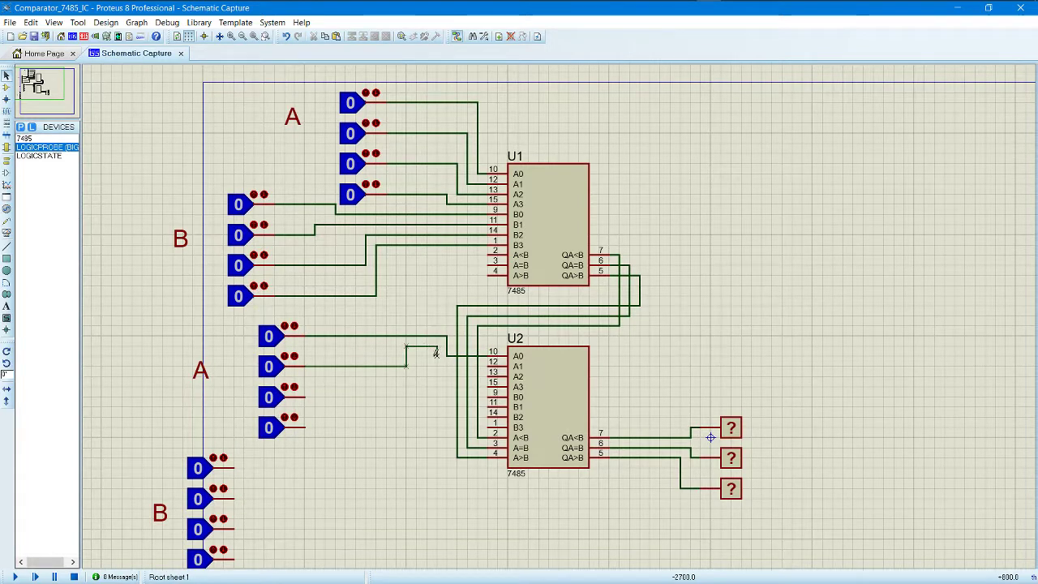
left_click(480, 364)
left_click(305, 396)
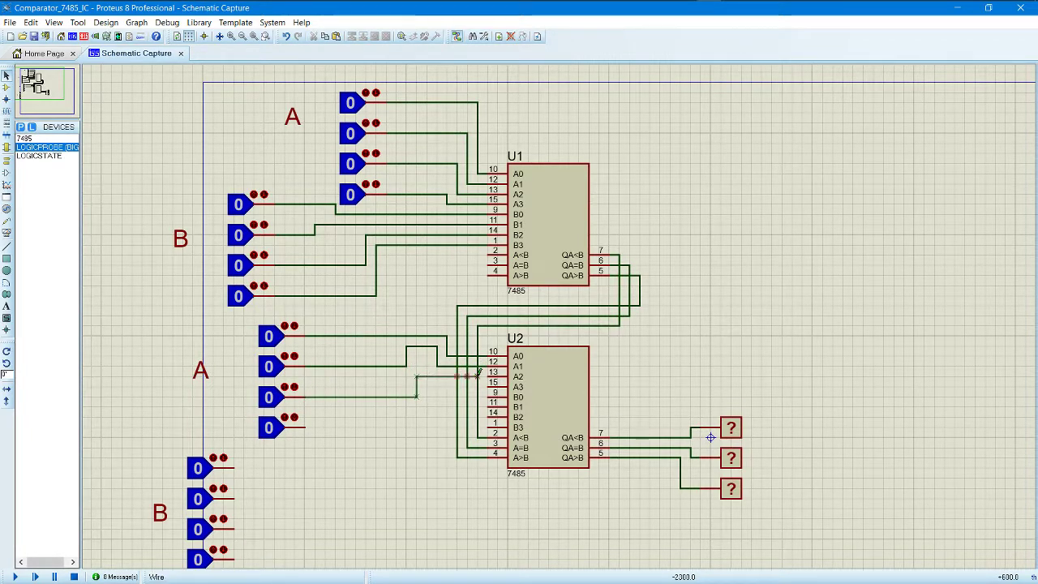
left_click(485, 378)
left_click(304, 427)
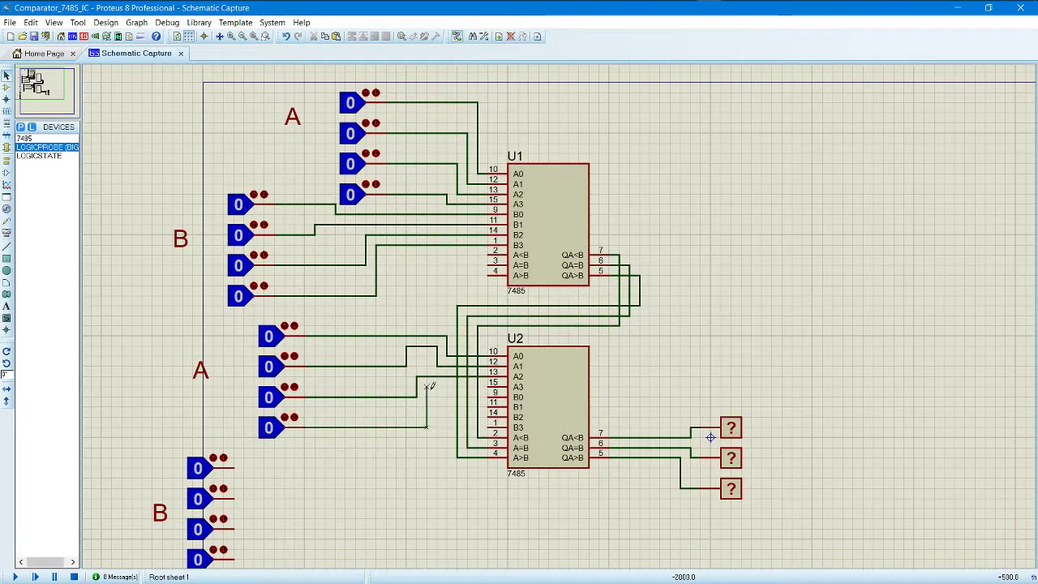
left_click(475, 387)
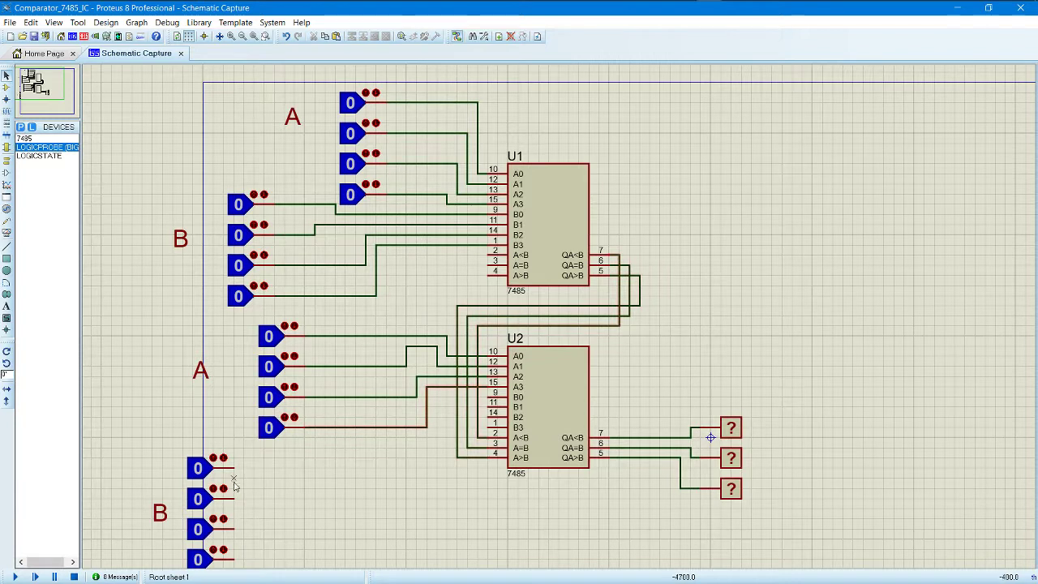
Wire the four logic states of the lower B group in order to U2's B0, B1, B2 and B3 inputs
left_click(233, 468)
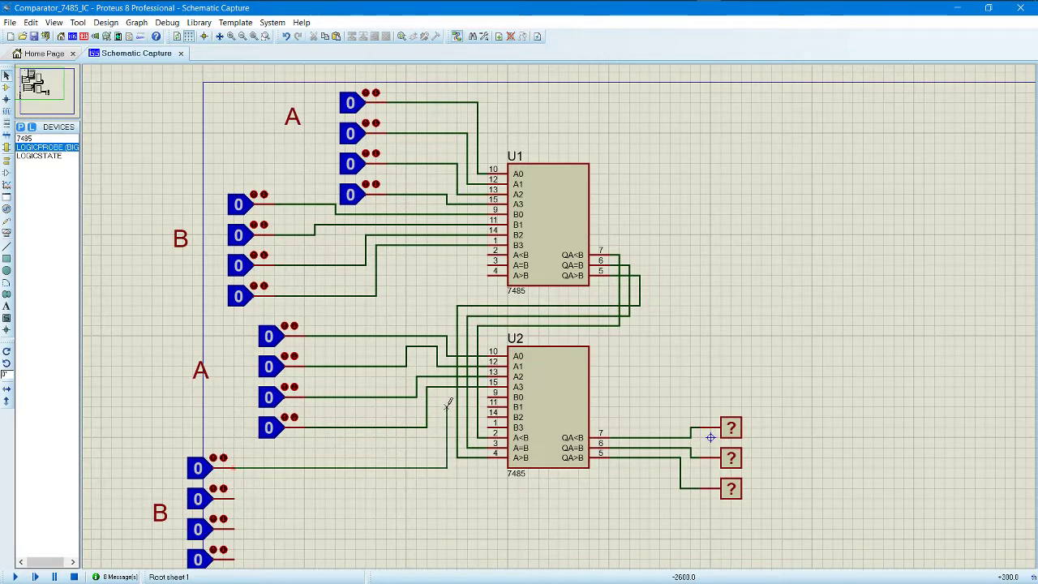
left_click(487, 395)
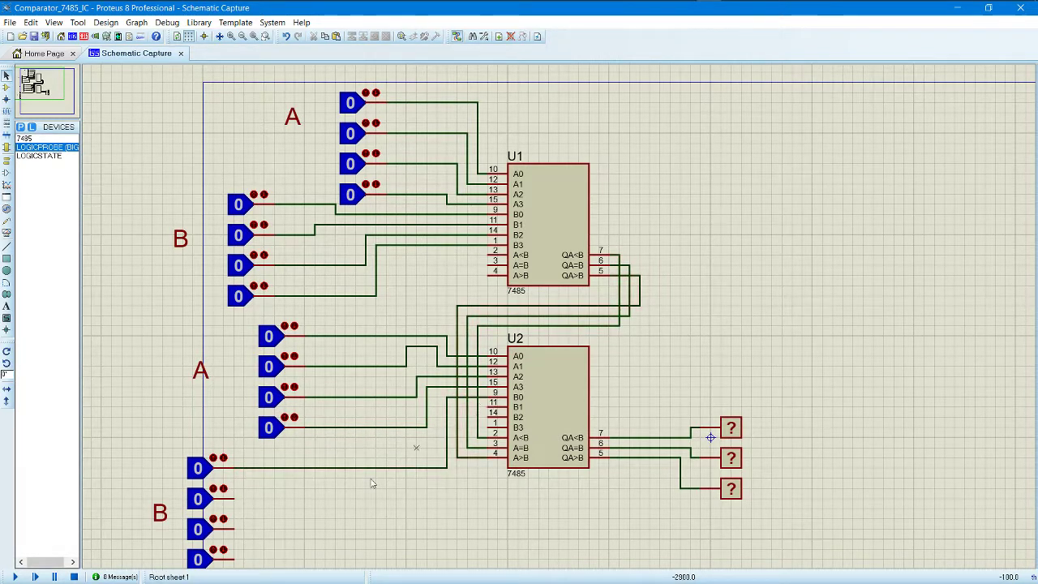
left_click(236, 498)
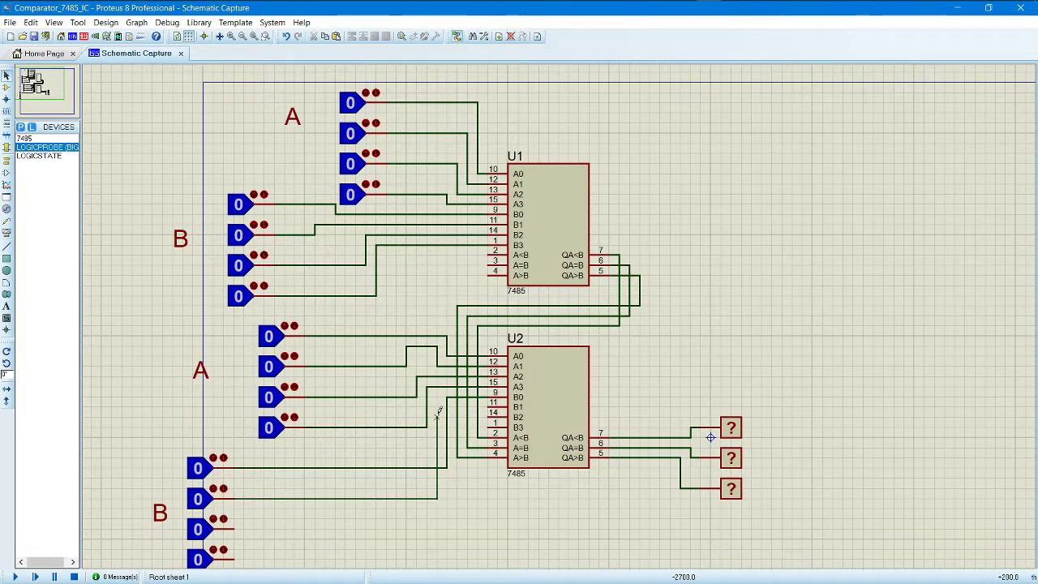
left_click(489, 404)
left_click(234, 528)
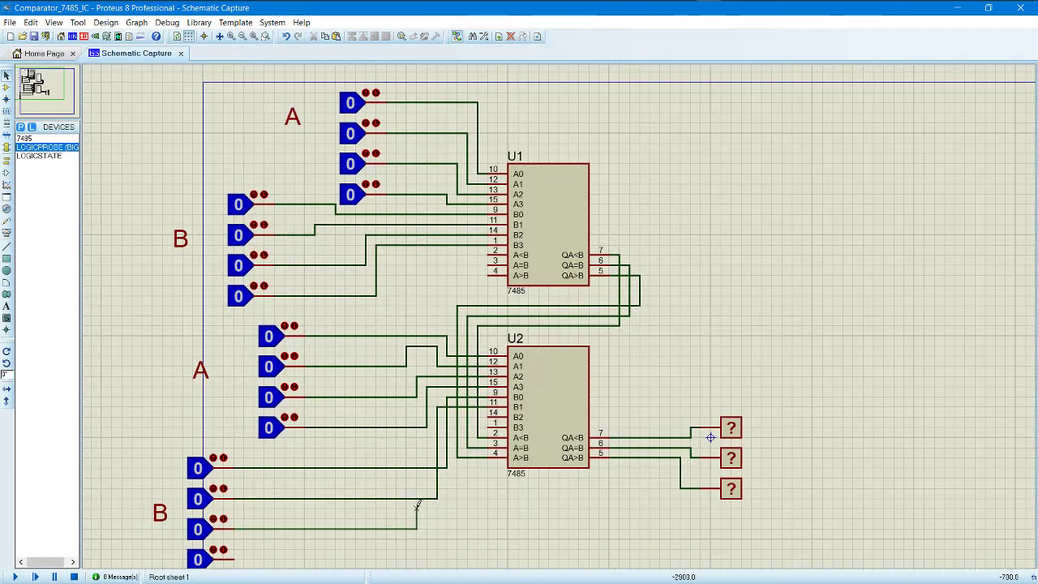
left_click(405, 418)
left_click(486, 417)
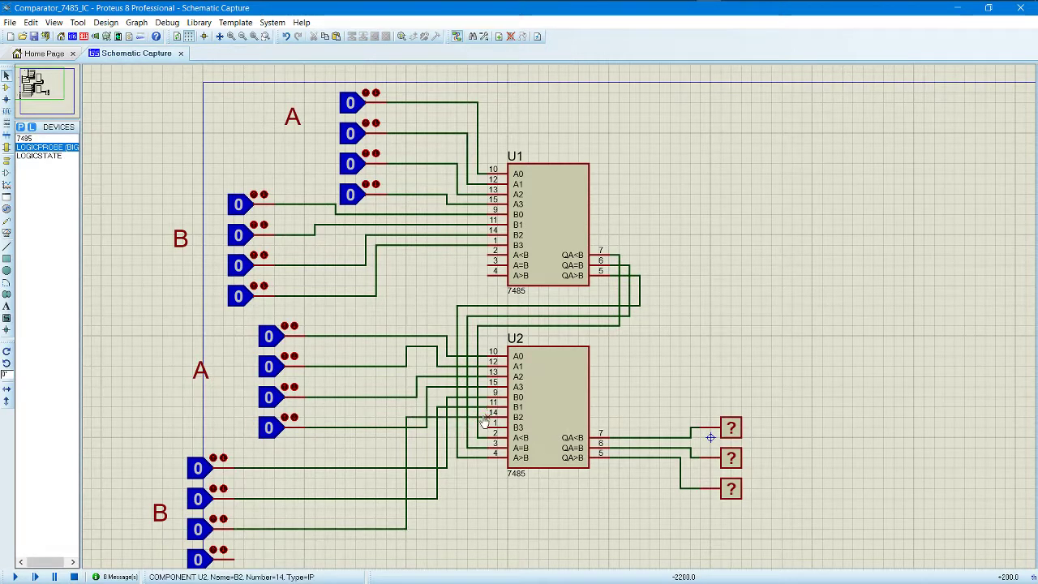
left_click(235, 558)
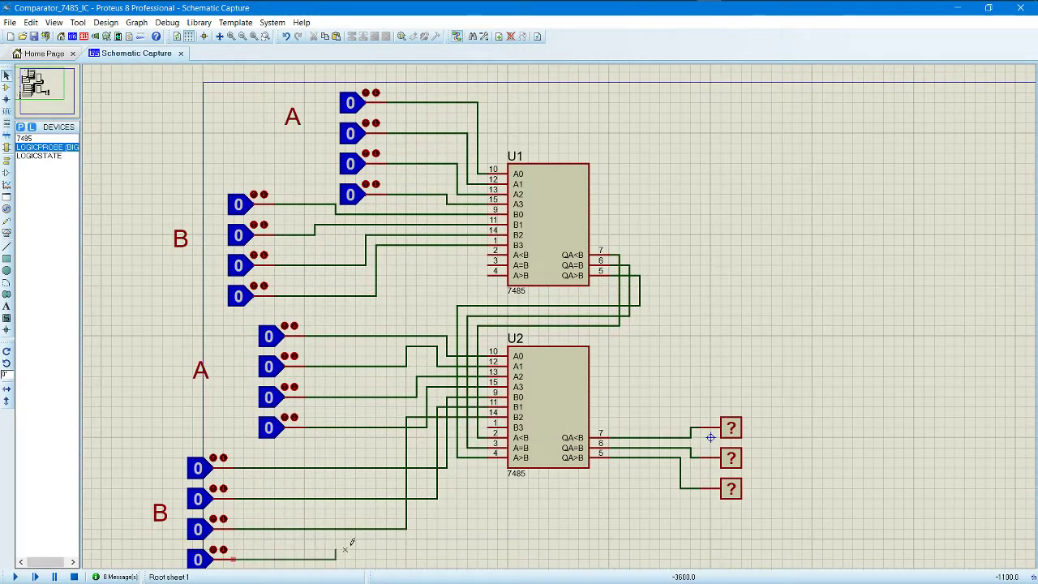
left_click_drag(375, 425, 366, 437)
left_click(366, 436)
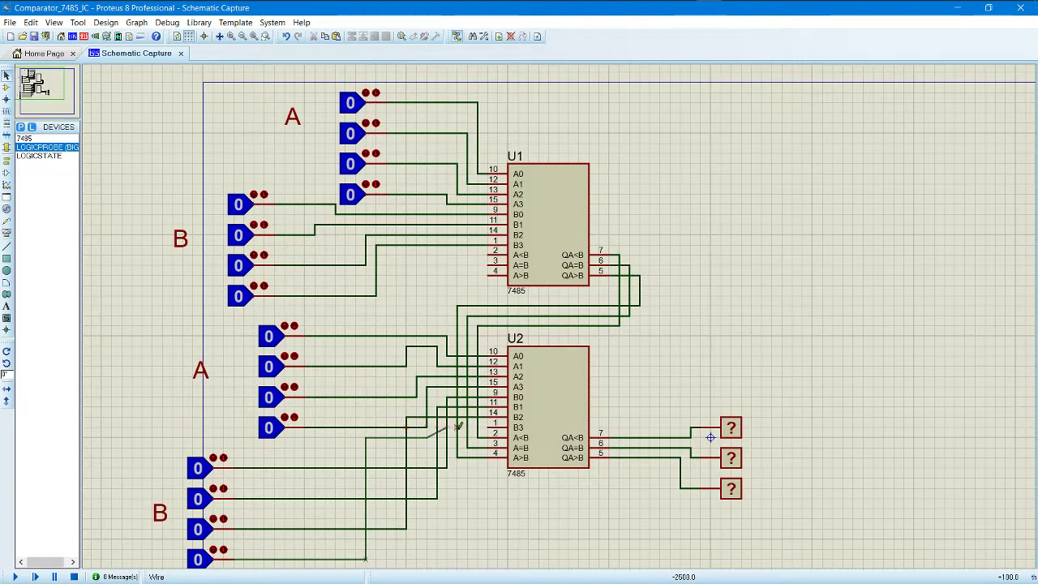
left_click(487, 425)
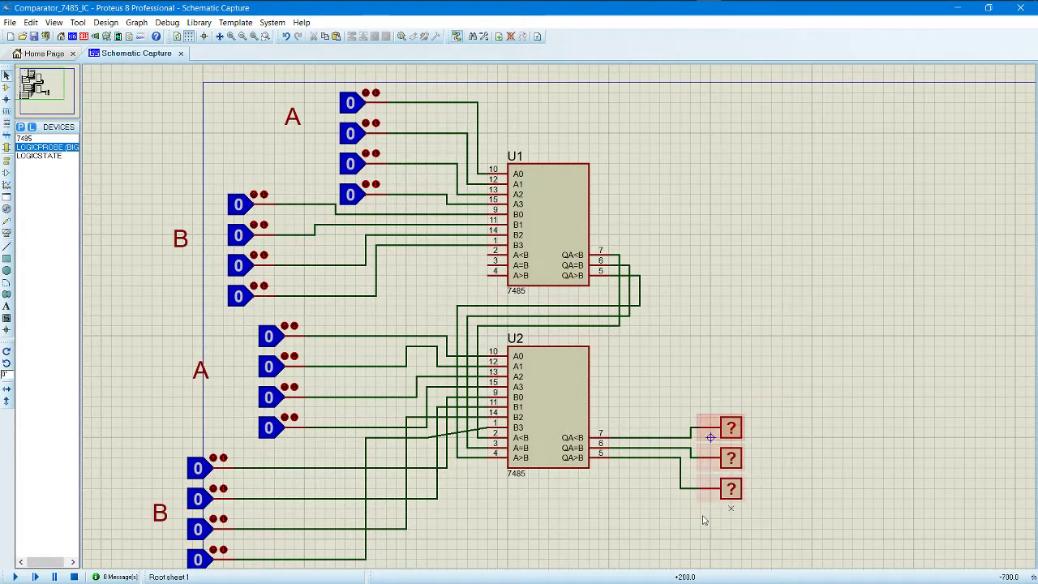
Run the simulation and test the outputs by toggling U1's A0 logic state to 1 and back to 0
left_click(14, 578)
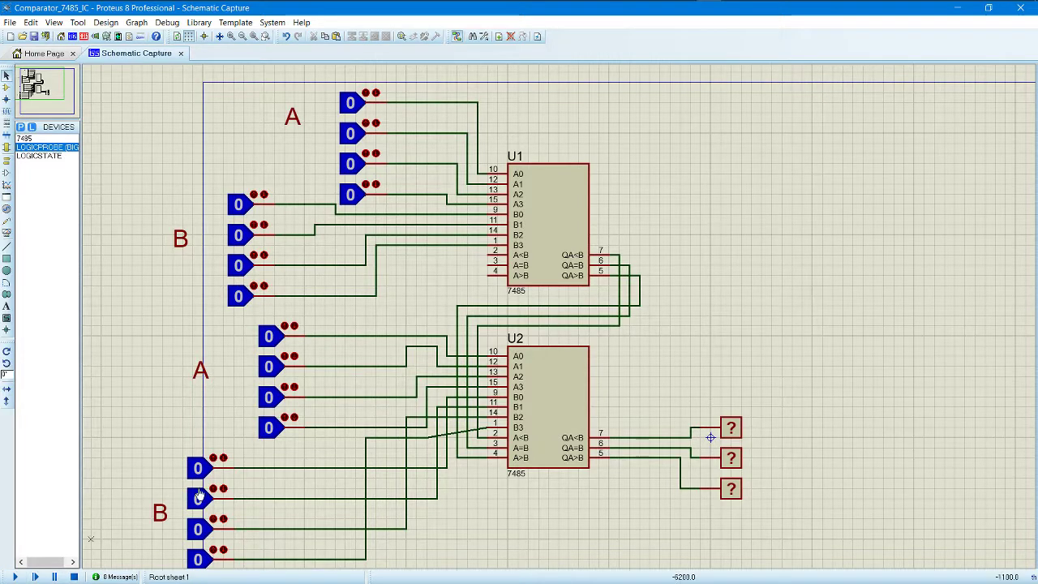
left_click(13, 577)
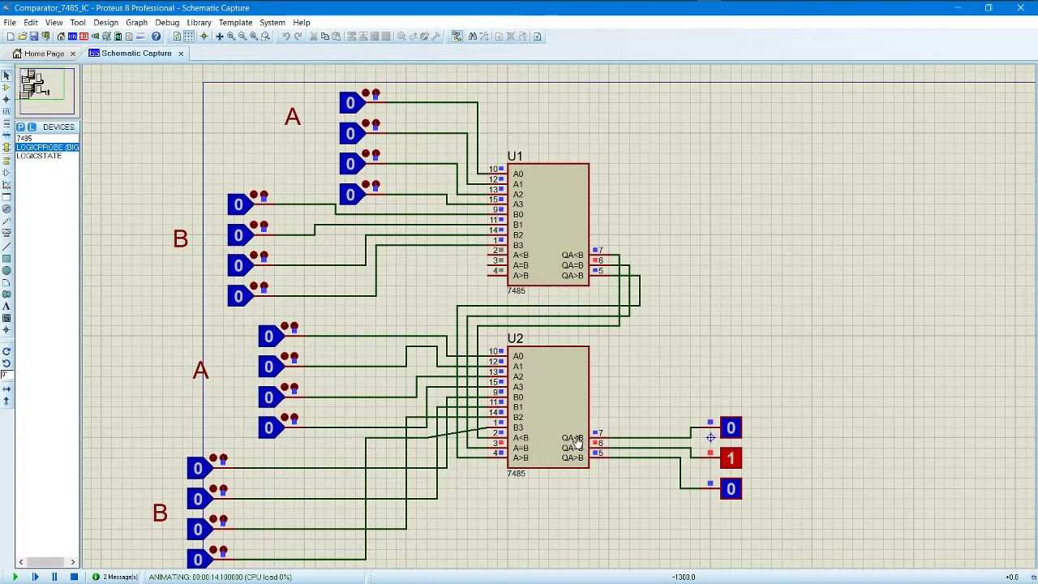
left_click(351, 102)
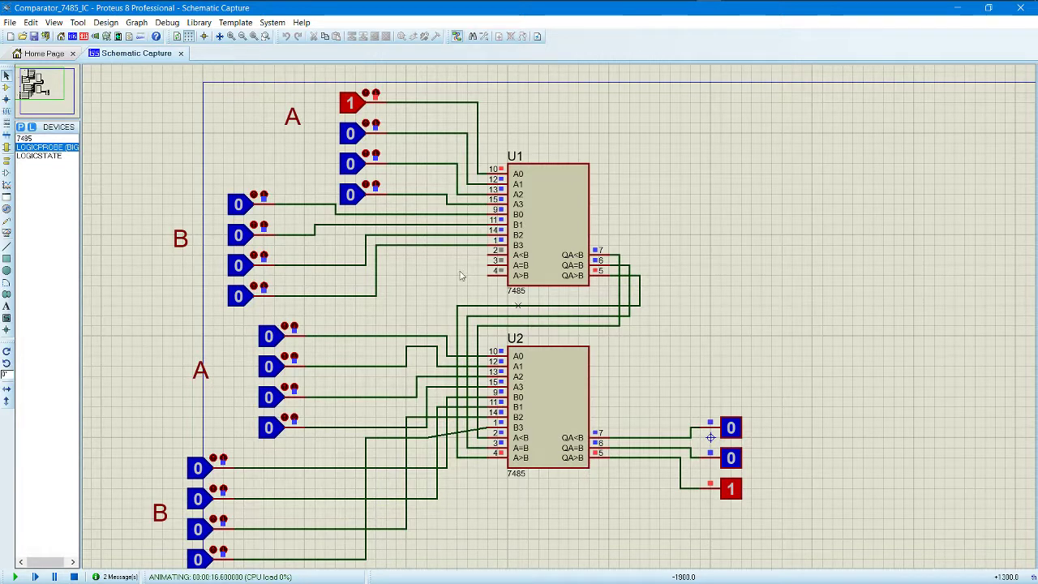
left_click(353, 114)
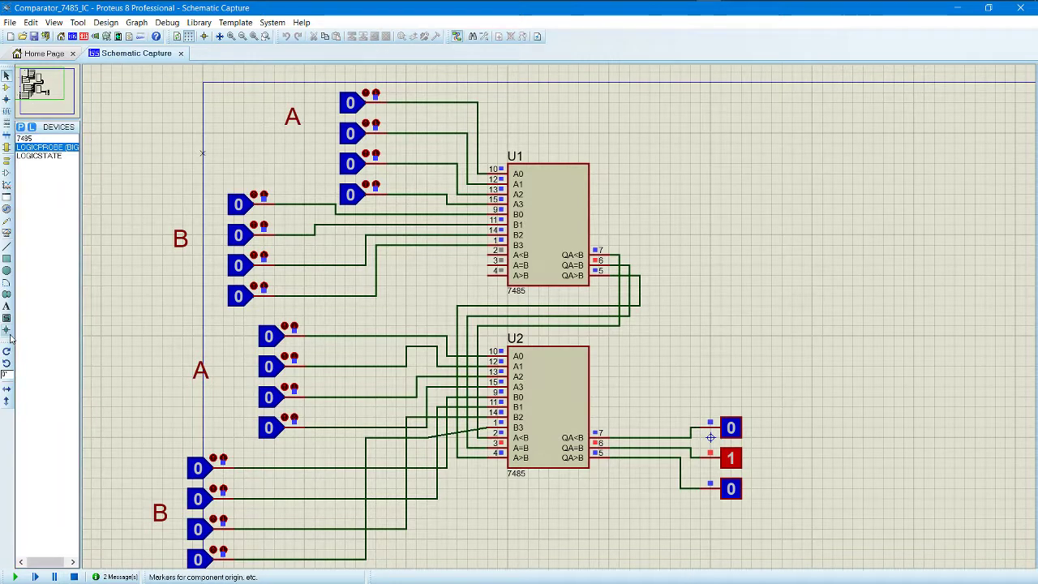
Stop the simulation and place two text labels, 0000 and 1111, in the empty area beyond U1's outputs
left_click(6, 306)
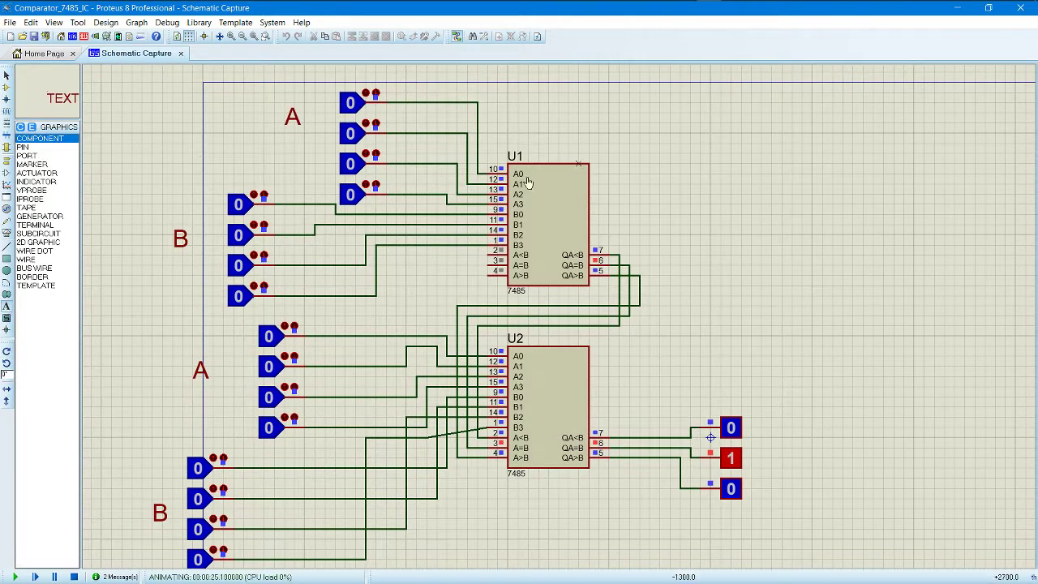
left_click(744, 234)
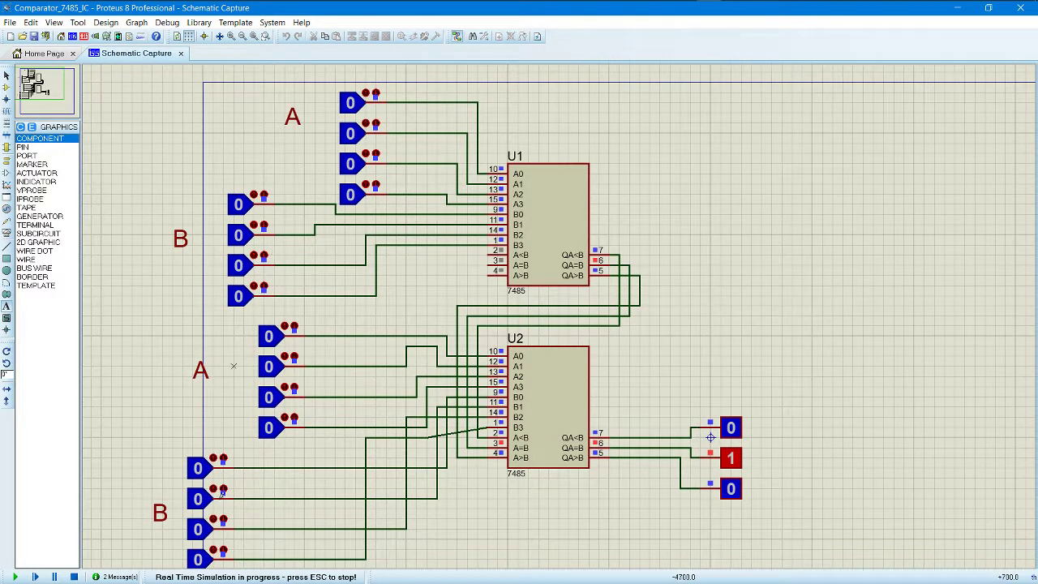
left_click(73, 577)
left_click(843, 153)
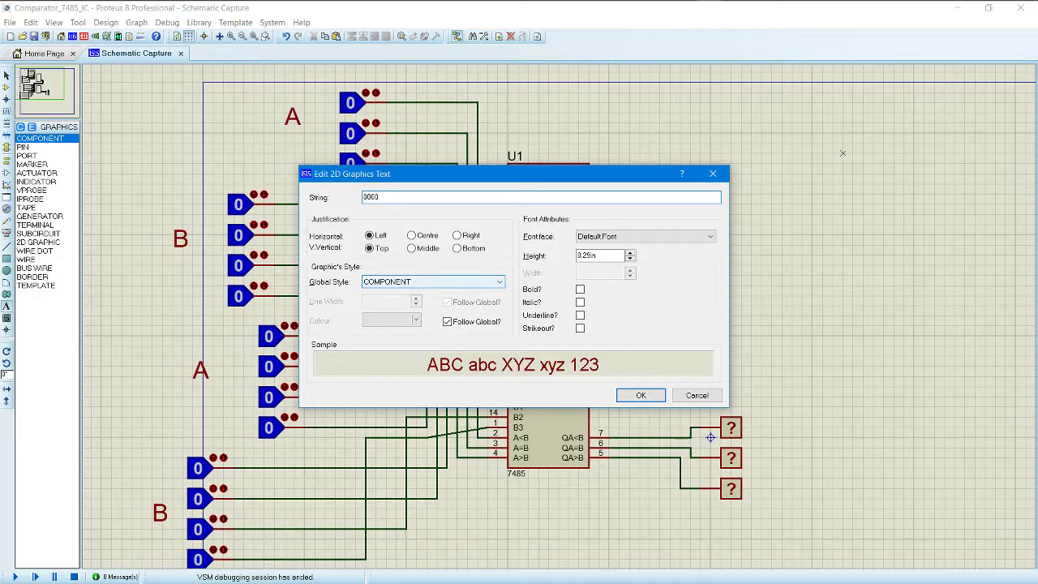
left_click(640, 394)
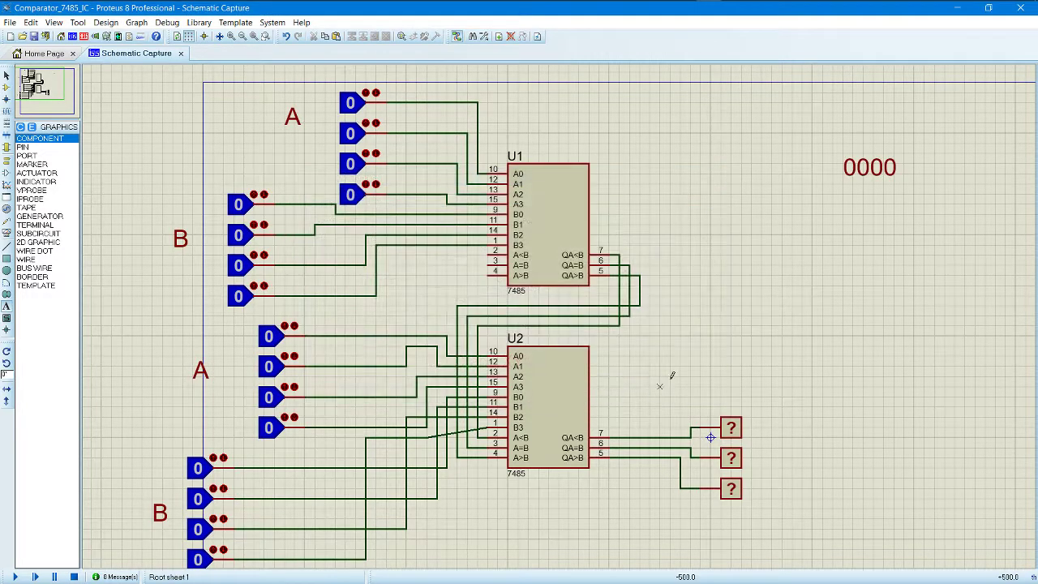
left_click(7, 308)
left_click(678, 266)
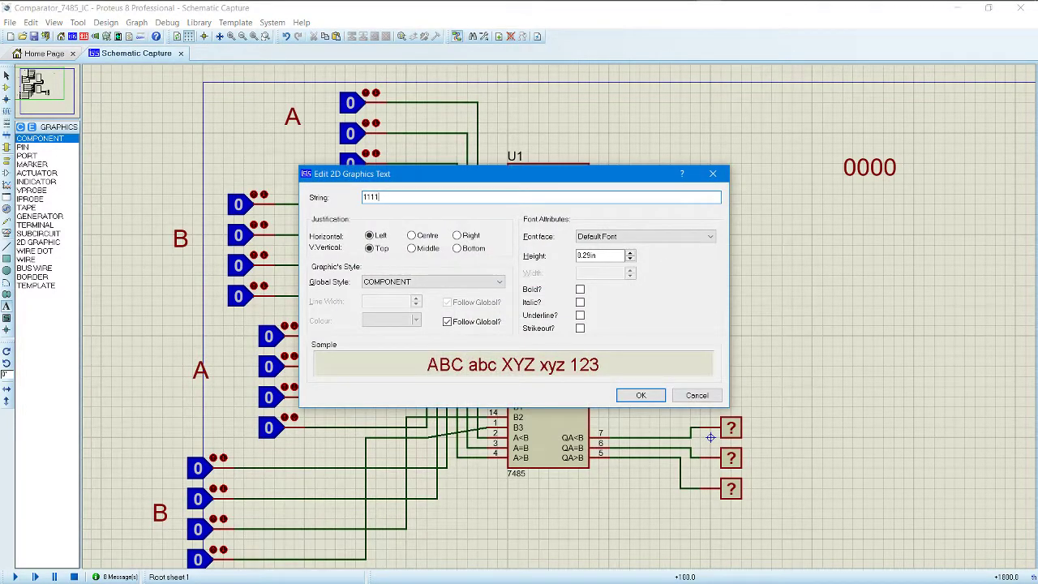
left_click(640, 396)
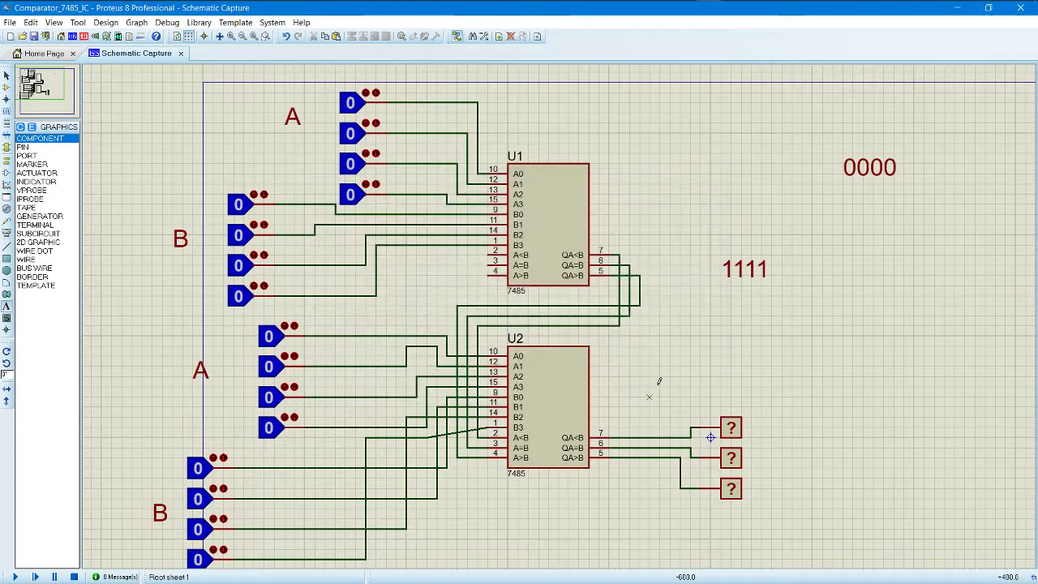
Add two eight-digit text labels, 00000000 and 11111111, near the 1111 label
left_click(753, 289)
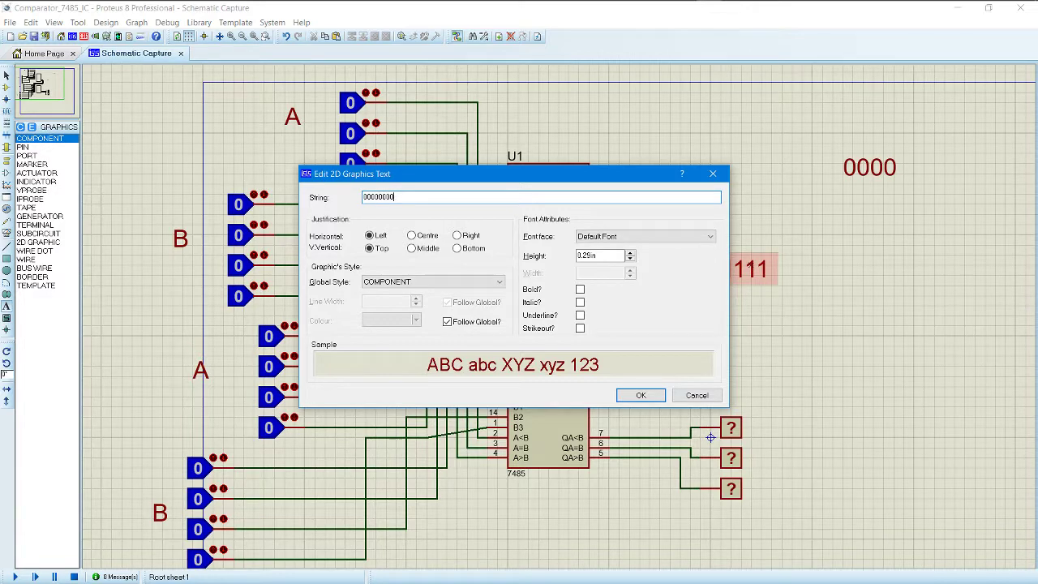
left_click(641, 395)
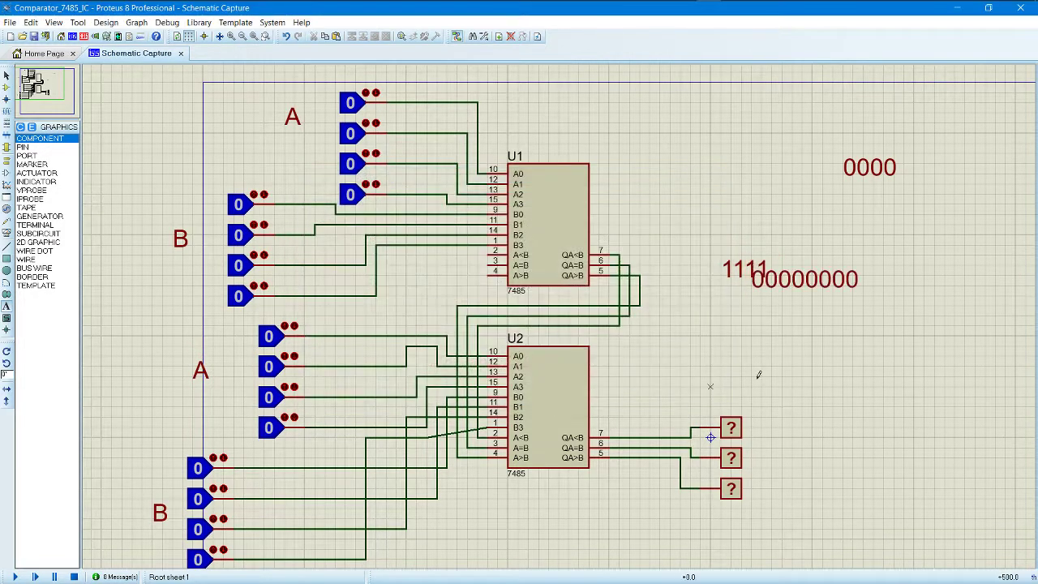
left_click(660, 243)
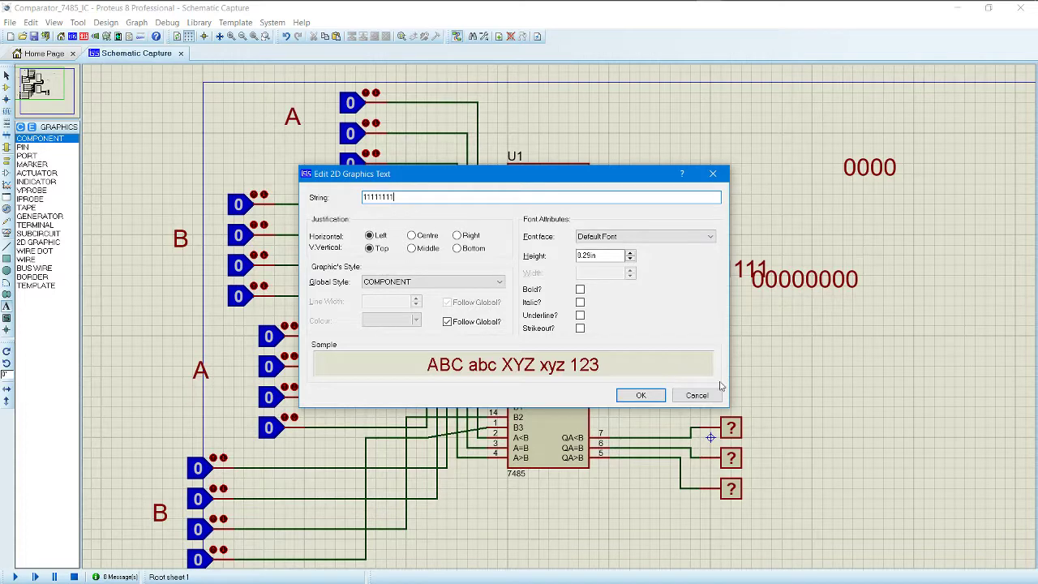
left_click(641, 395)
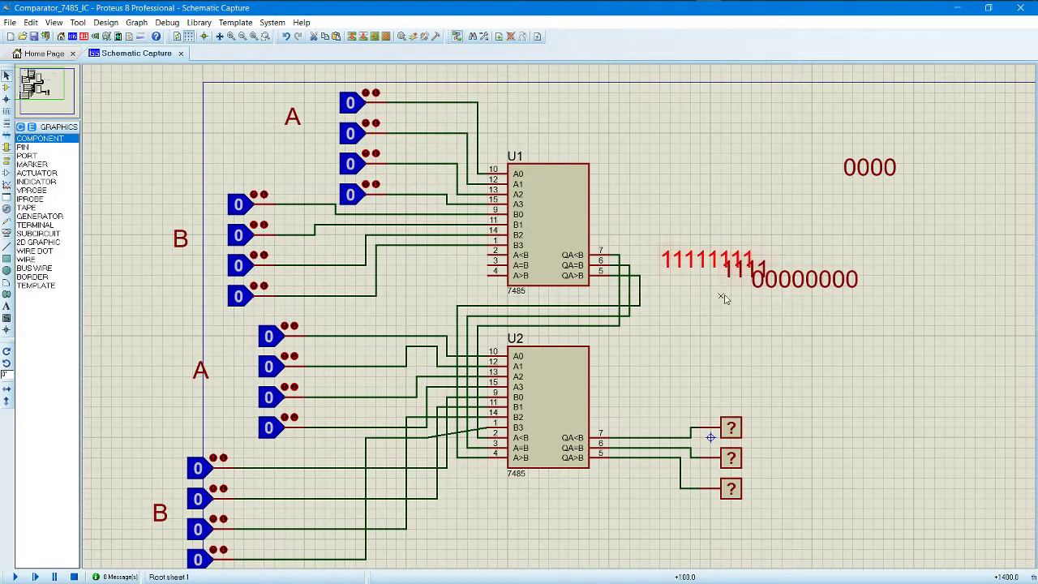
Move the 1111 label directly beneath 0000 and the 11111111 label directly beneath 00000000
left_click_drag(738, 279, 822, 324)
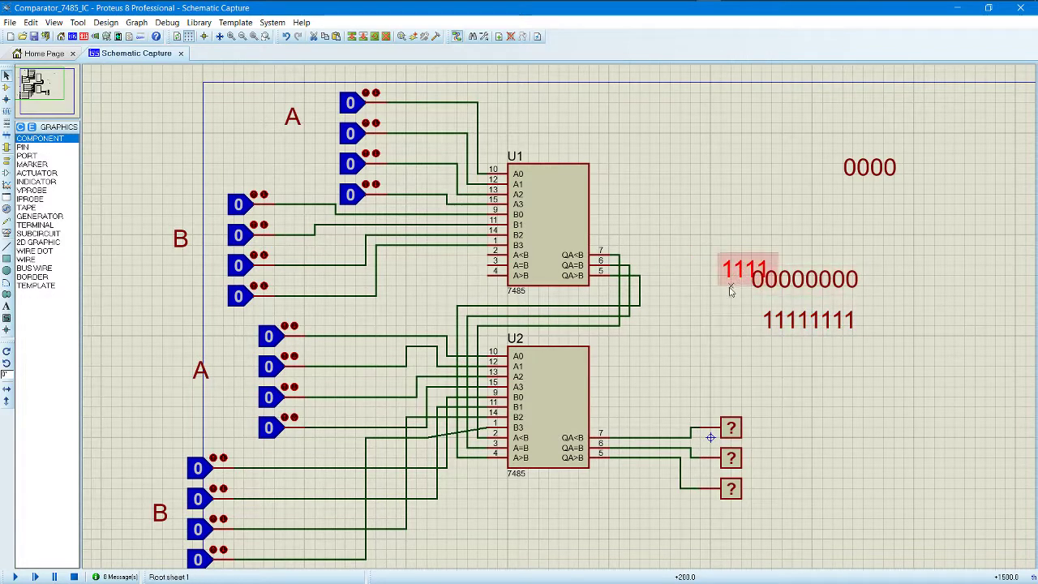
left_click_drag(738, 271, 862, 194)
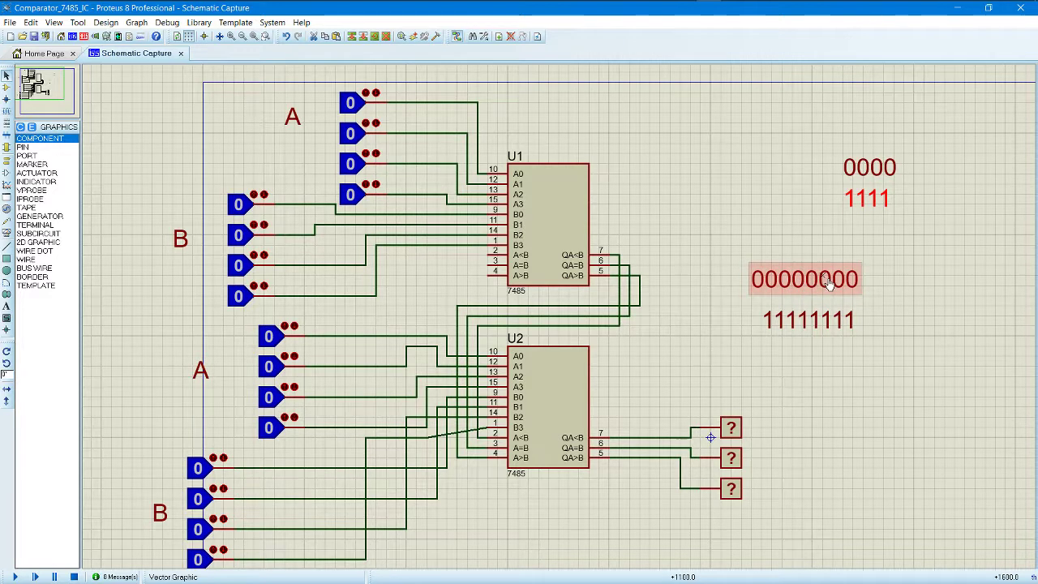
left_click(807, 333)
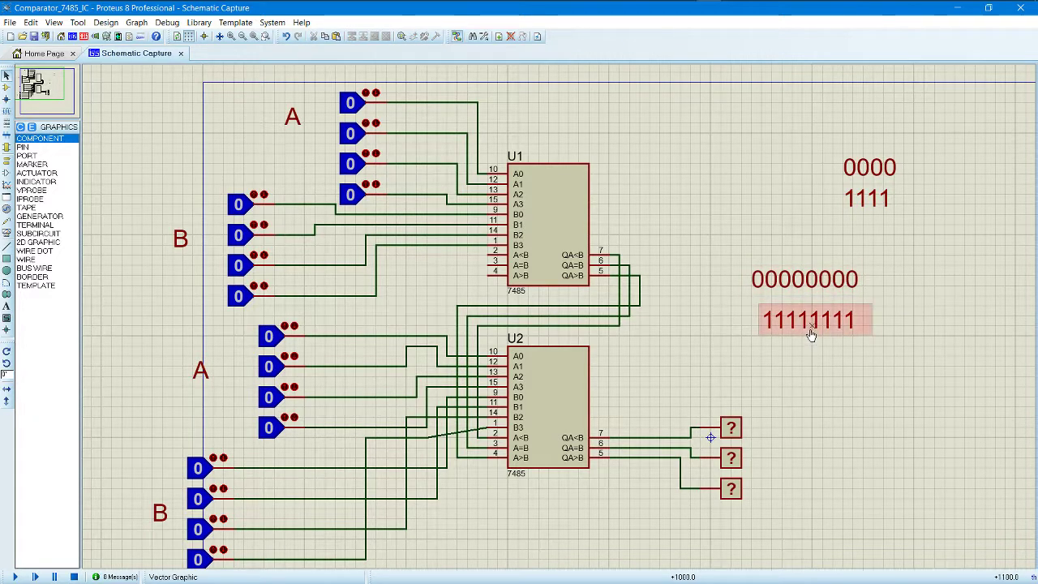
left_click_drag(803, 325, 792, 317)
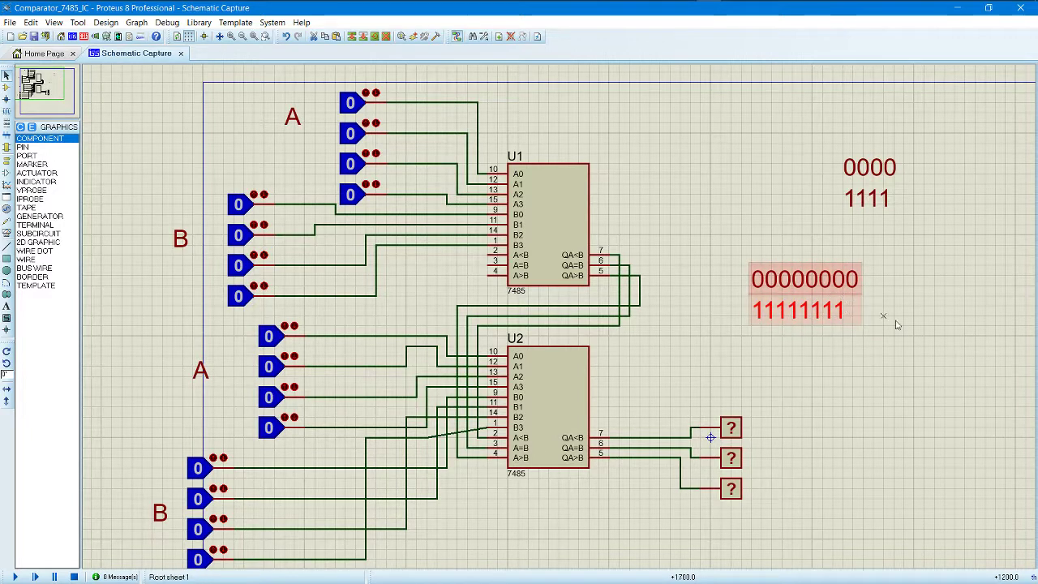
left_click(878, 317)
left_click(816, 325)
left_click_drag(814, 323, 808, 315)
left_click(895, 283)
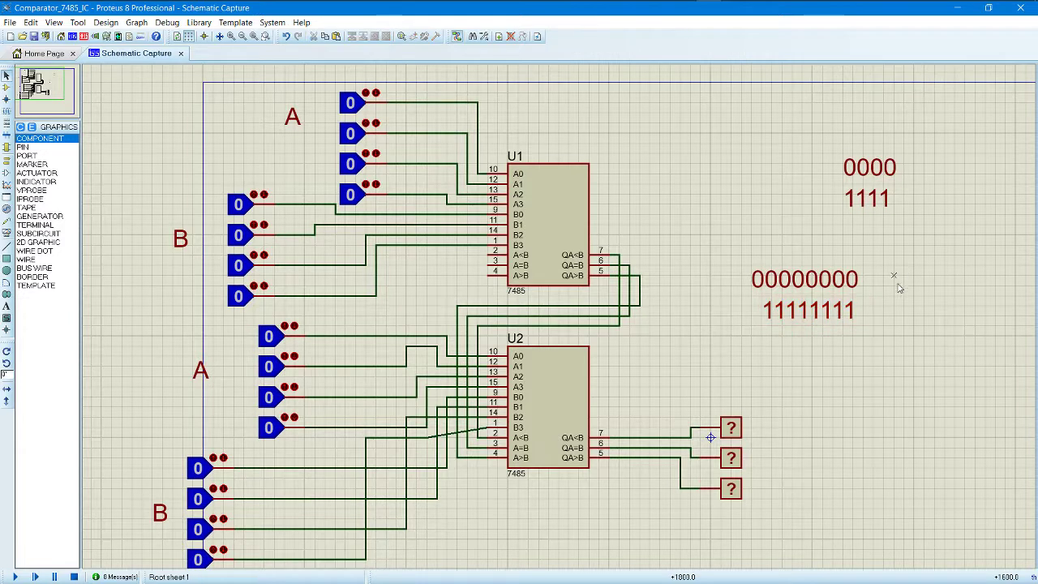